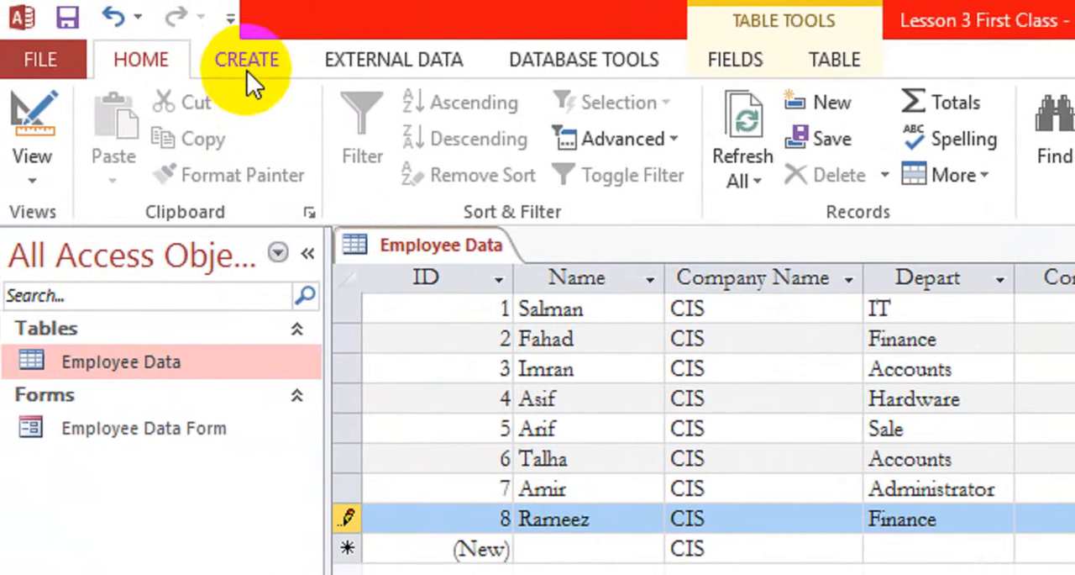
Step: Create a basic report from the Employee Data table and close it without saving
click(247, 65)
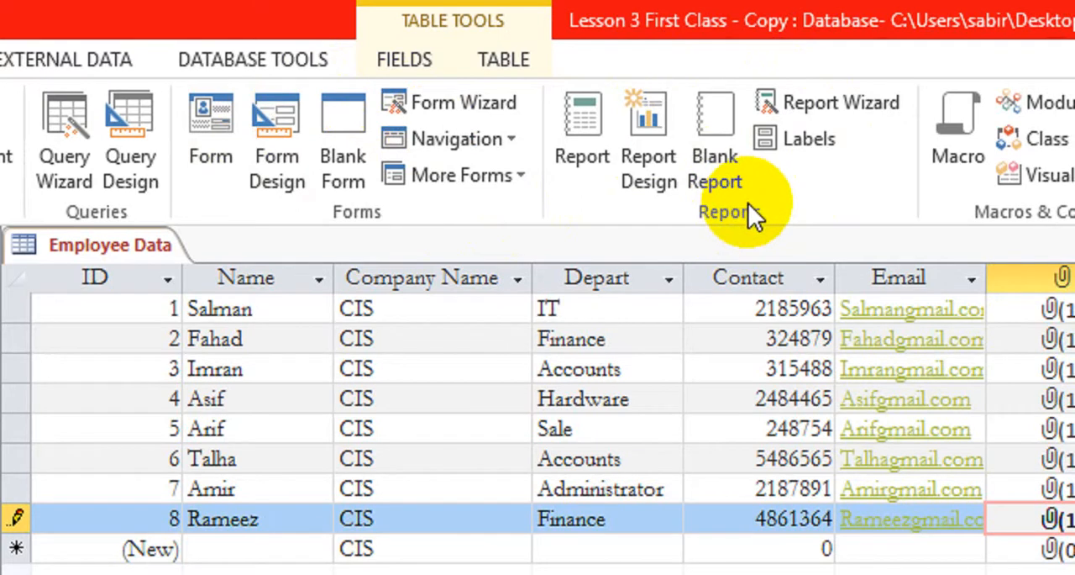
click(582, 179)
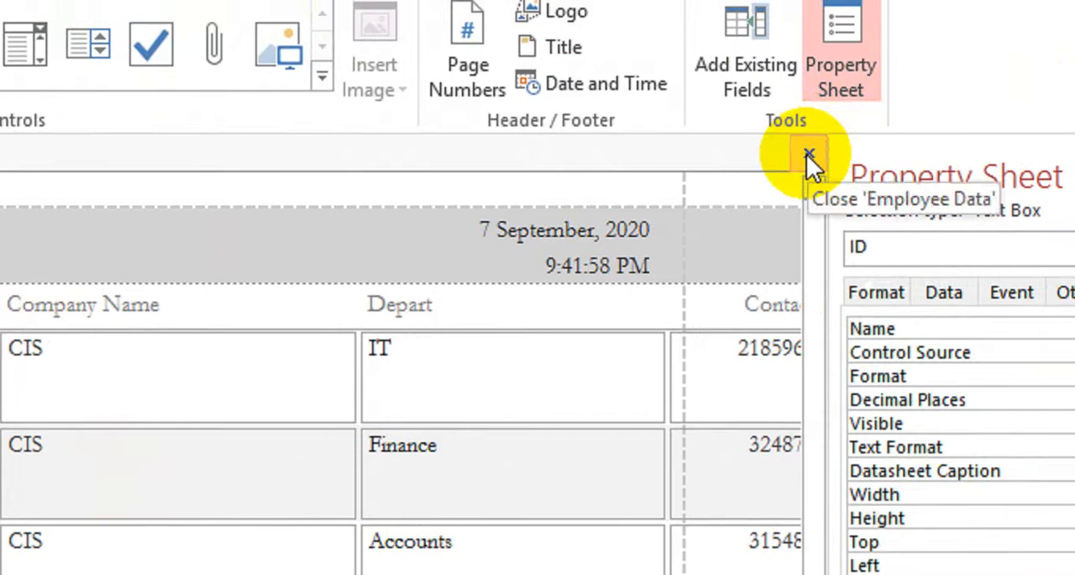
click(871, 128)
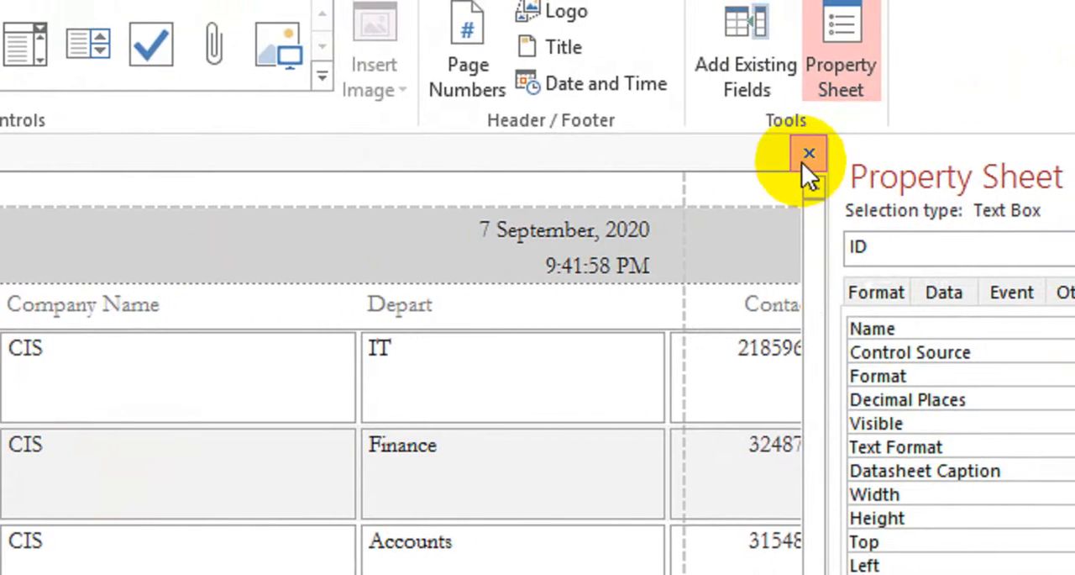
click(937, 153)
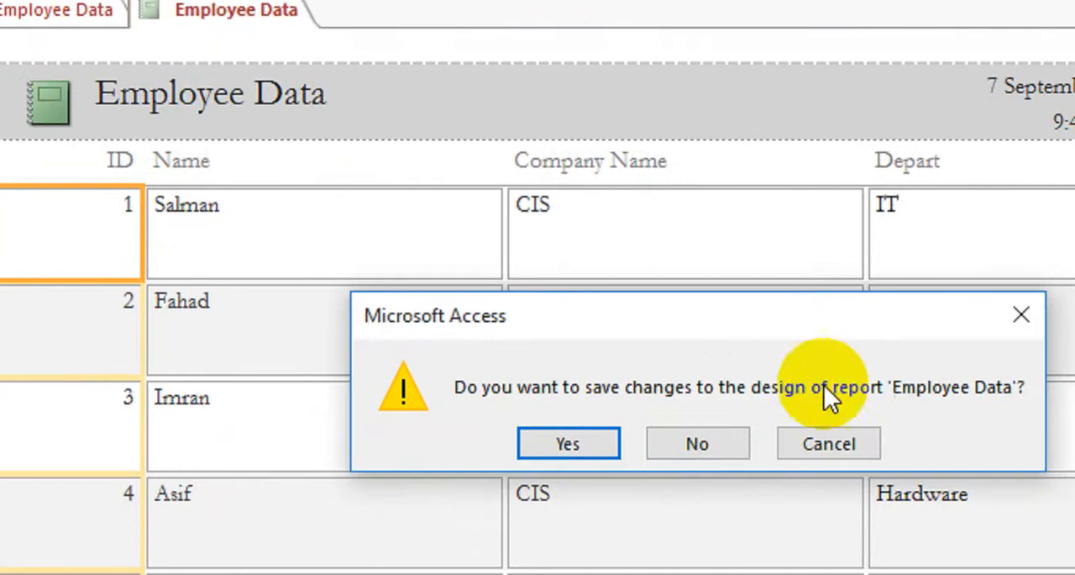
click(721, 445)
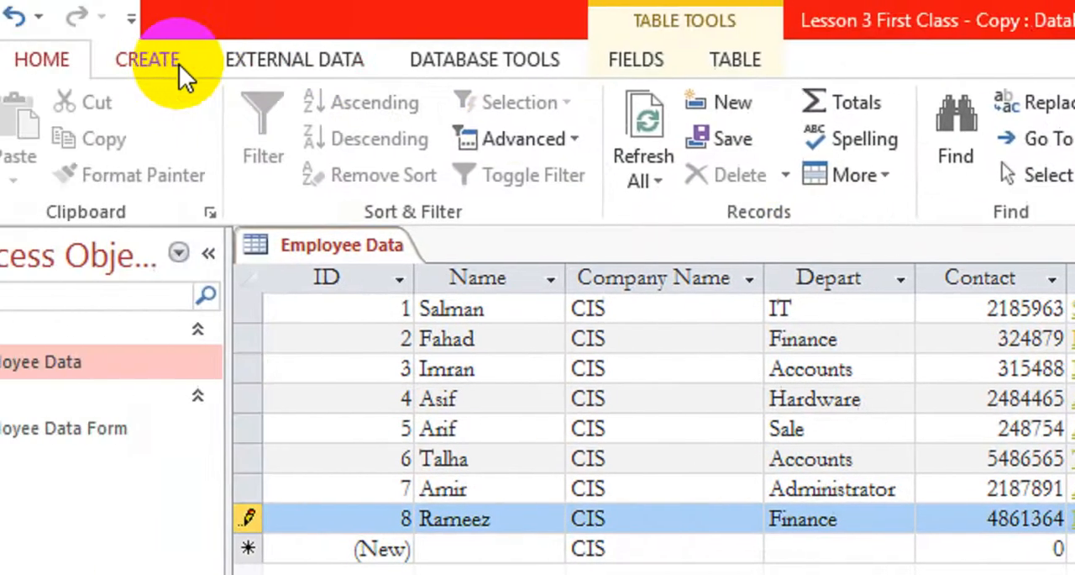
Step: Start a wizard-built report from the Employee Data table with the ID, Name, Company Name, Depart, Contact, Email and Picture fields
click(179, 64)
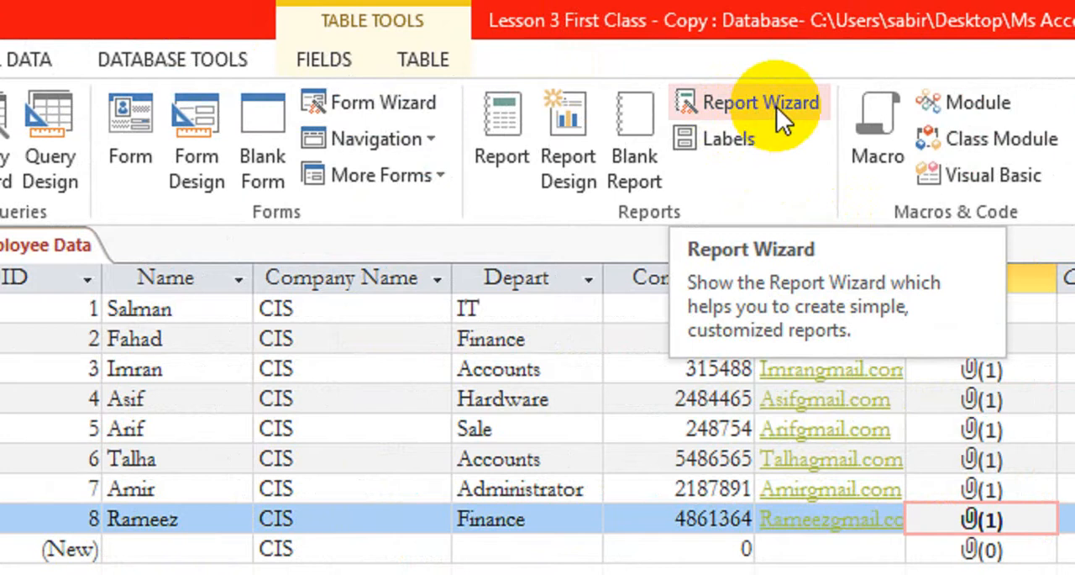
click(777, 106)
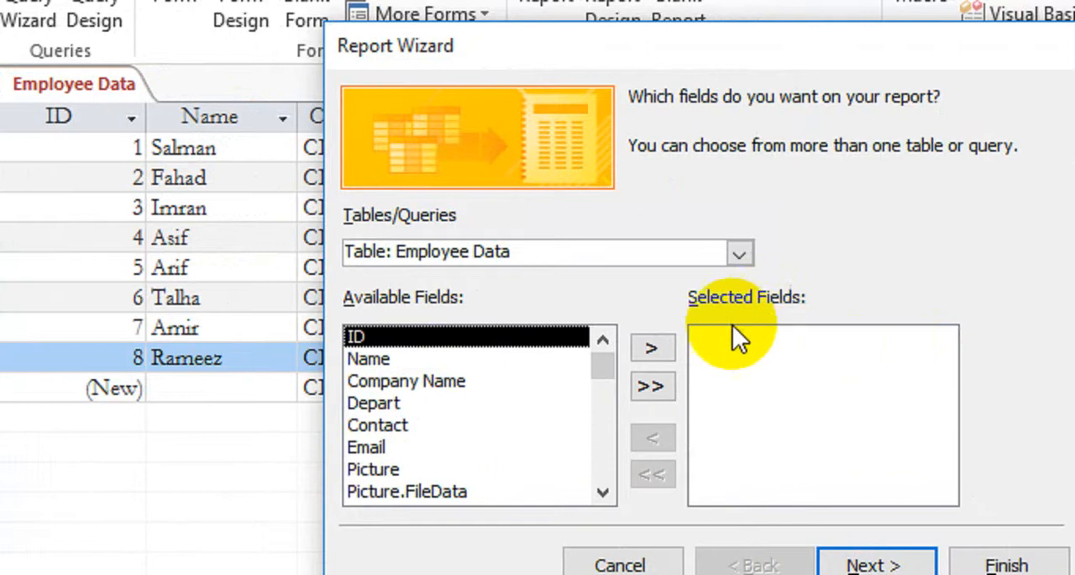
click(665, 347)
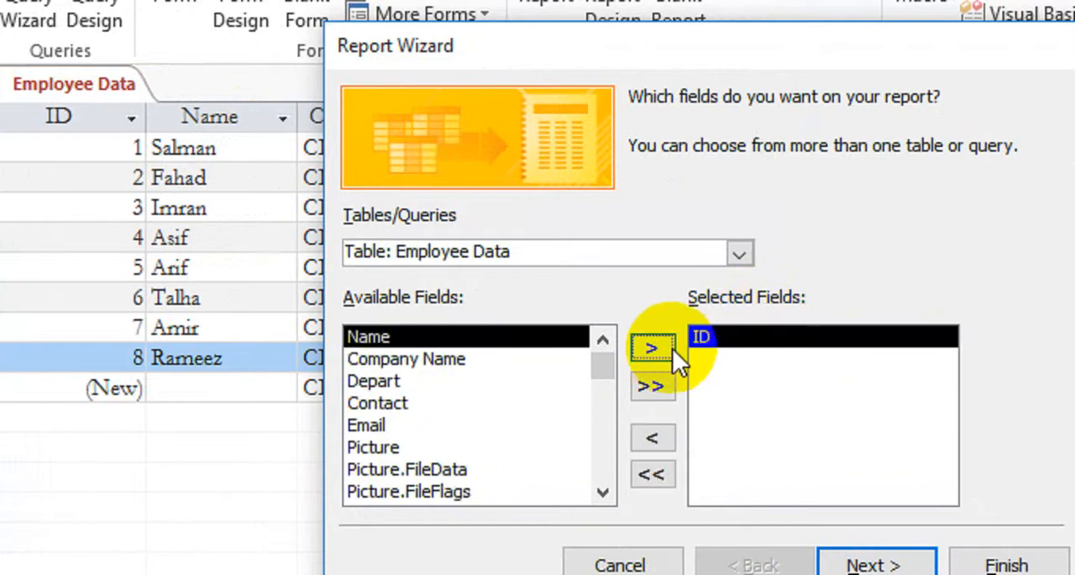
click(664, 348)
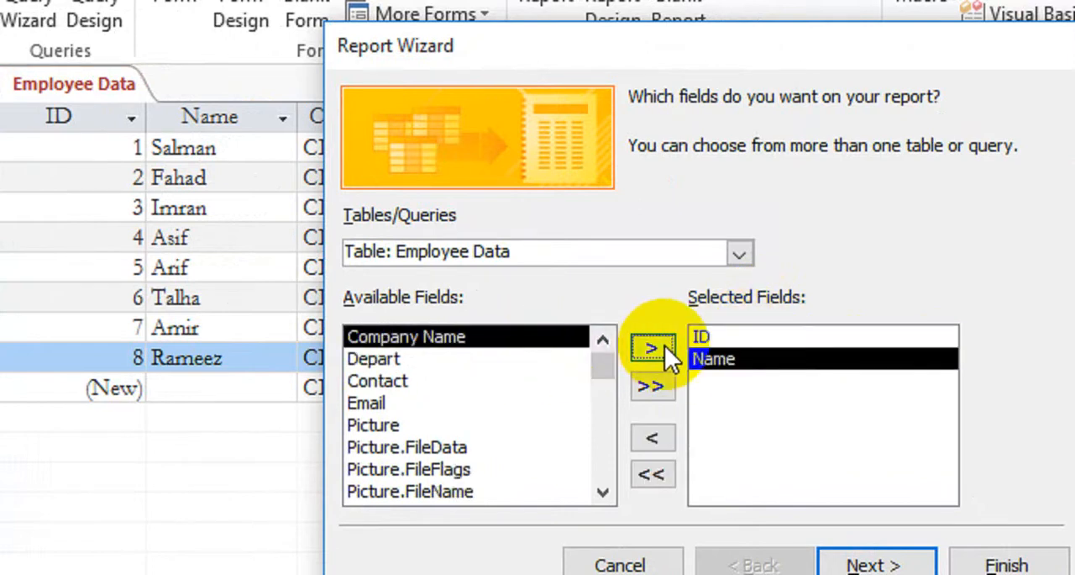
click(665, 348)
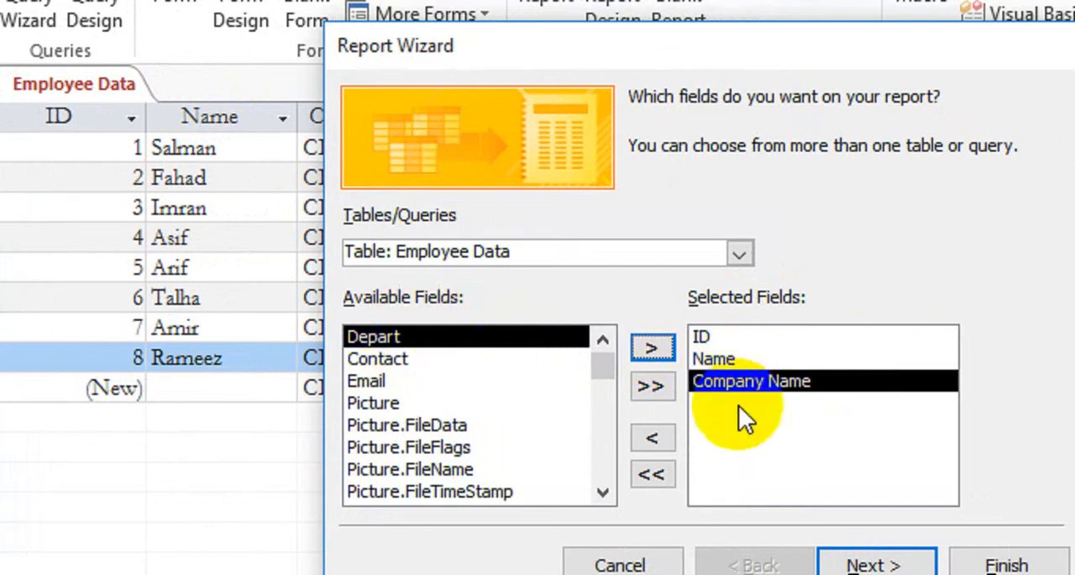
click(649, 349)
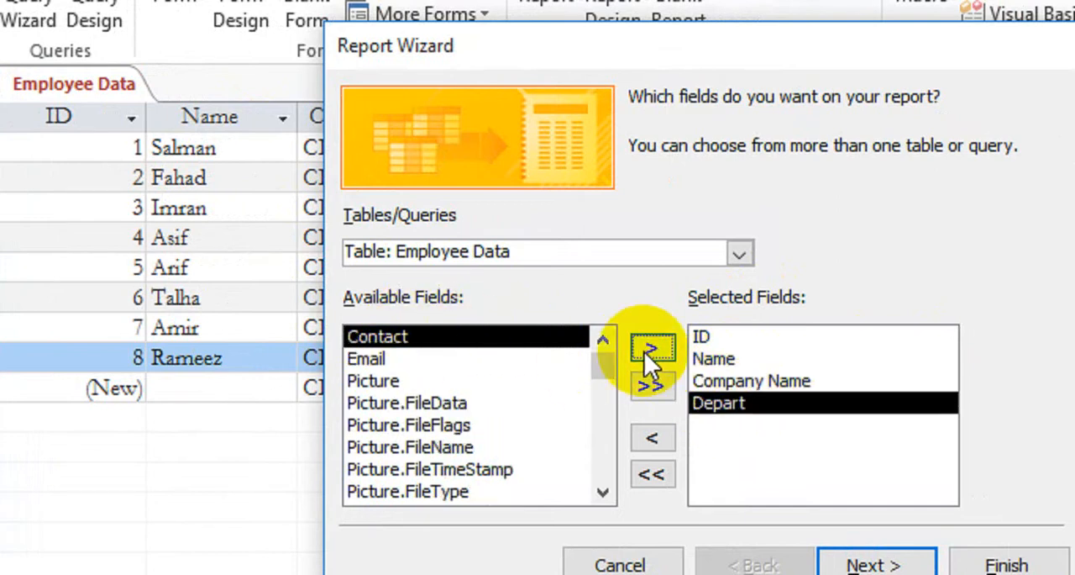
click(648, 350)
click(644, 351)
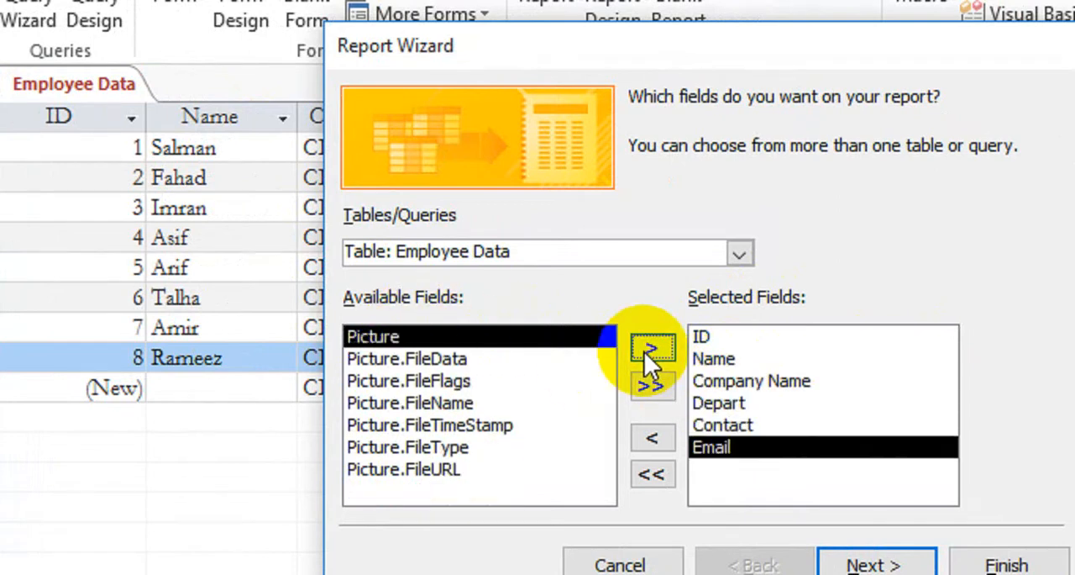
click(644, 351)
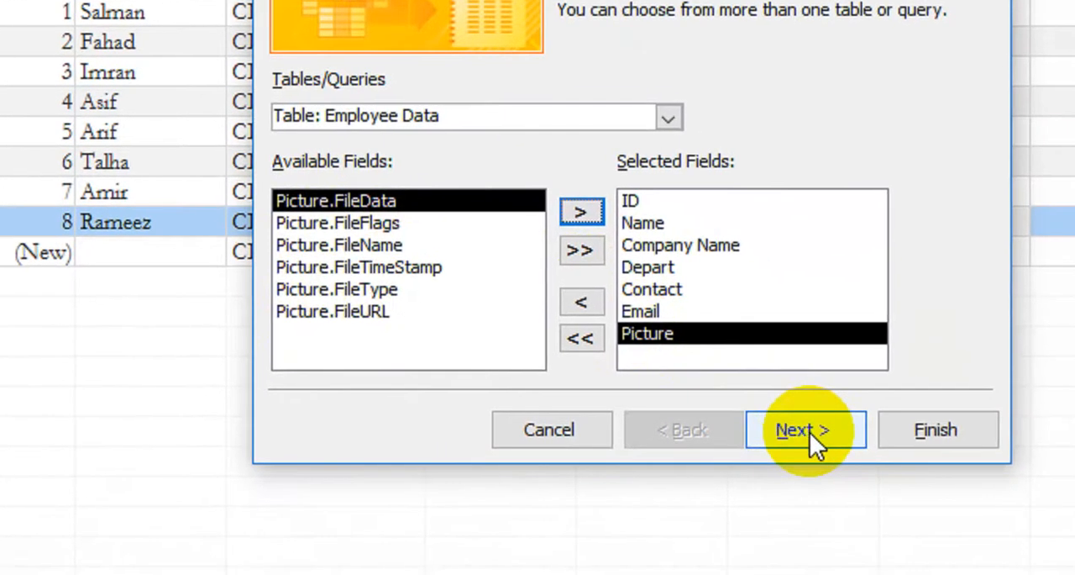
click(810, 432)
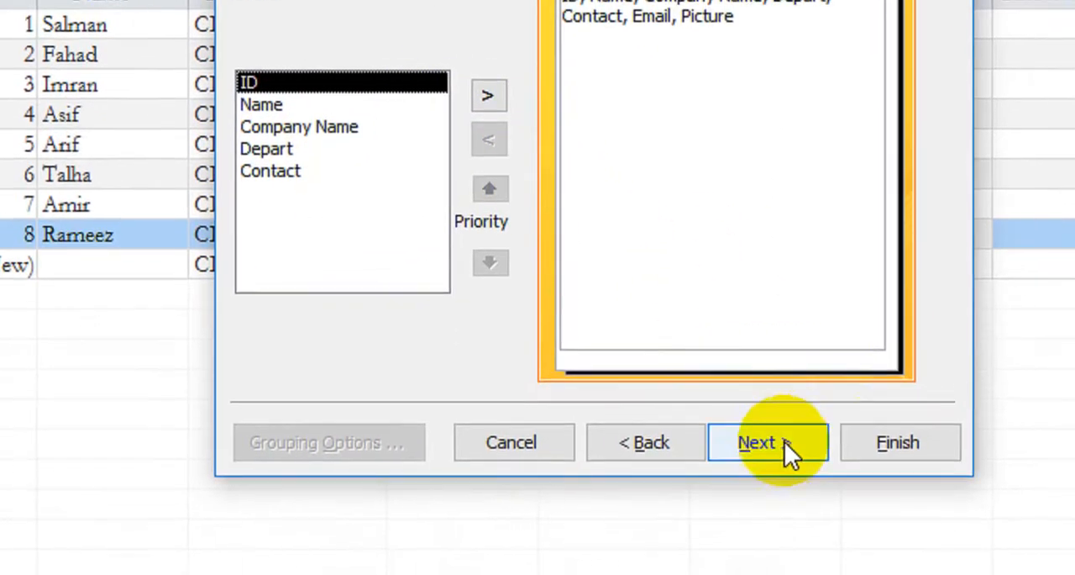
Step: Leave the report ungrouped and sort its records by Name and then Depart, both ascending
click(780, 431)
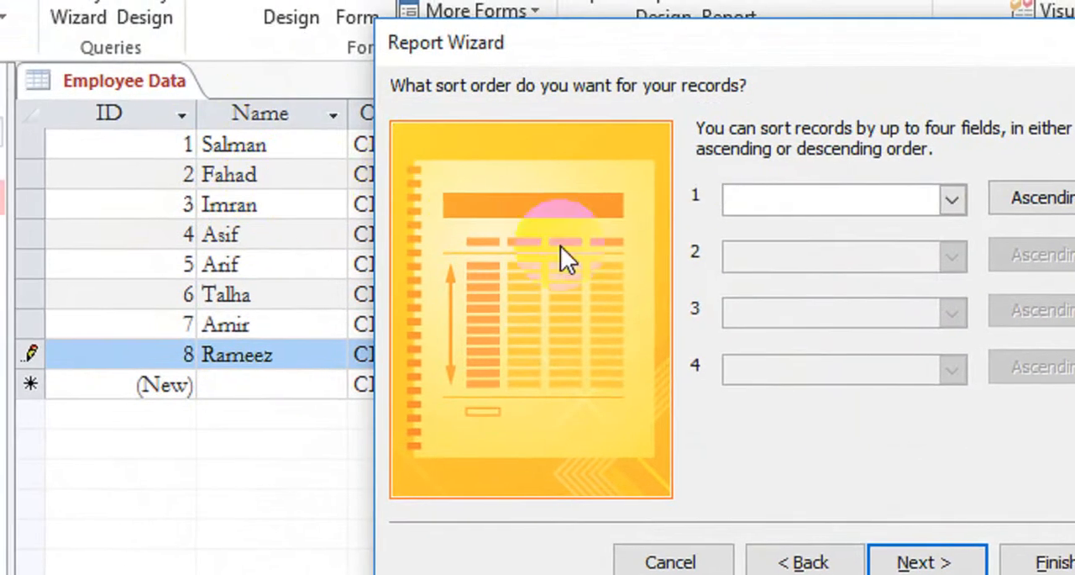
click(830, 200)
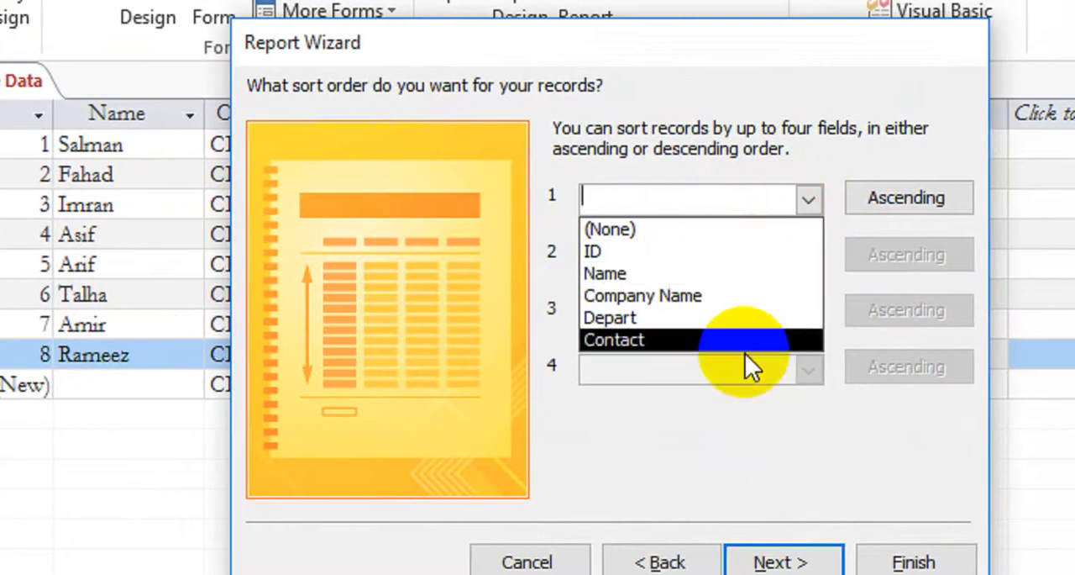
click(752, 274)
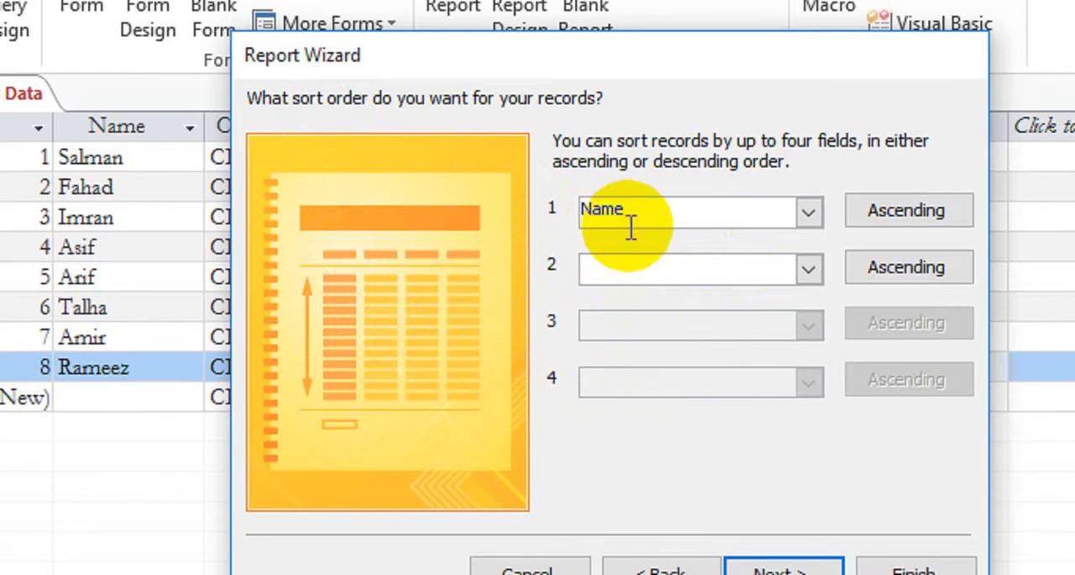
click(808, 268)
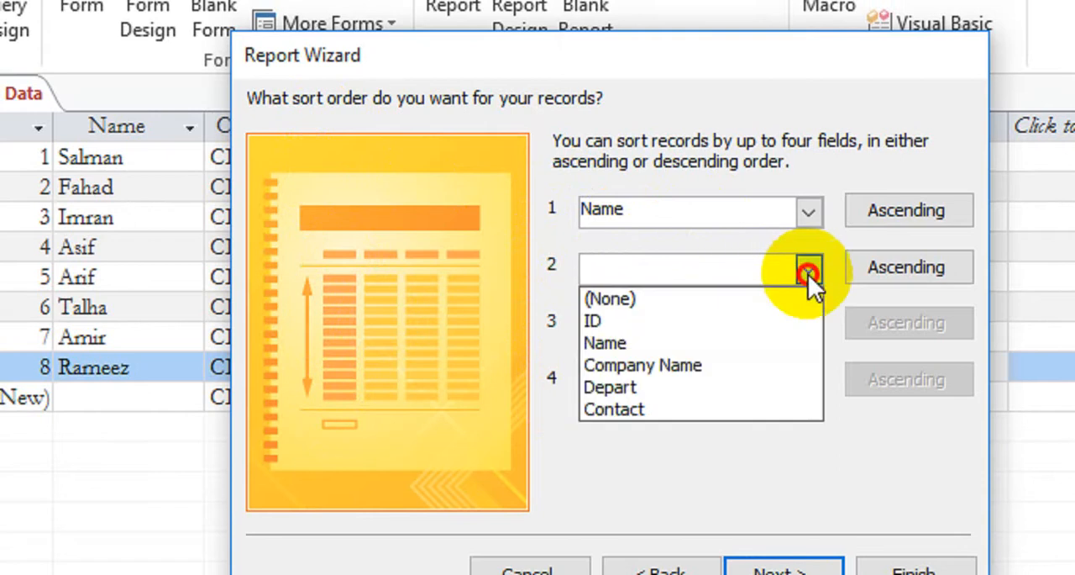
click(694, 385)
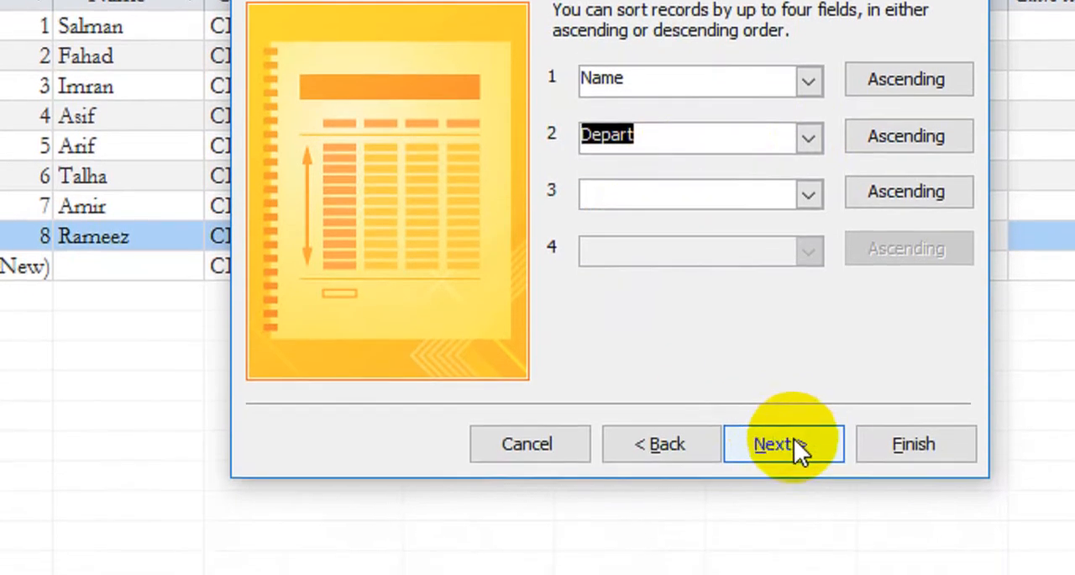
click(796, 574)
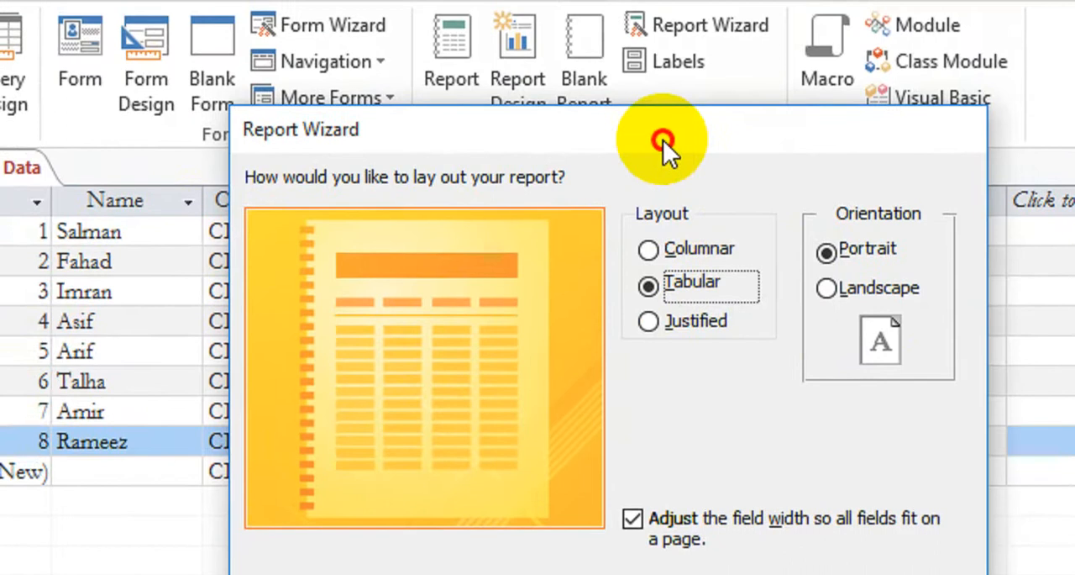
Step: Use the Tabular layout in Landscape orientation and finish the report with the option to preview it
drag(663, 140, 590, 387)
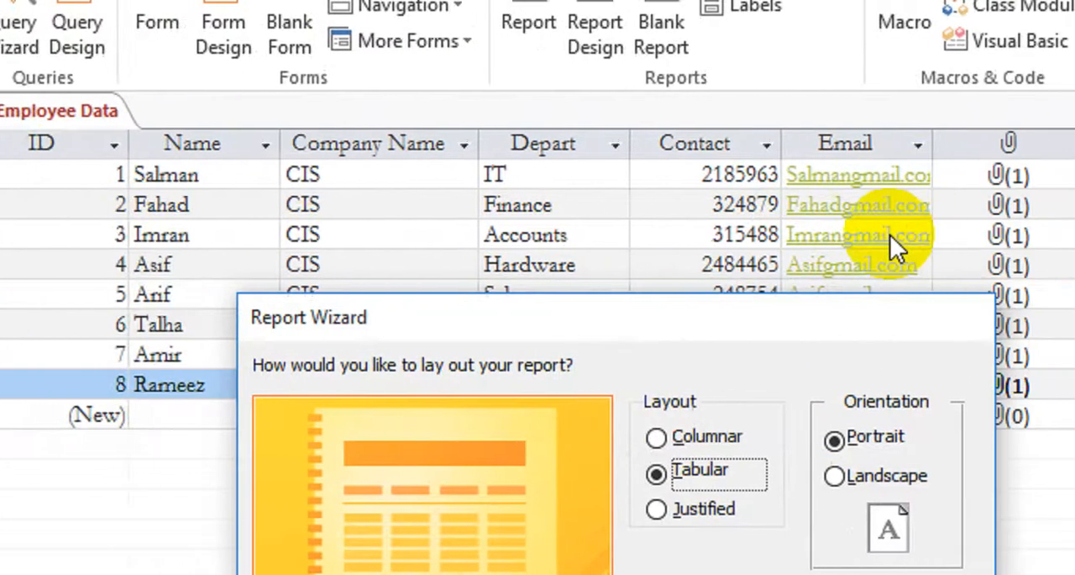
click(852, 477)
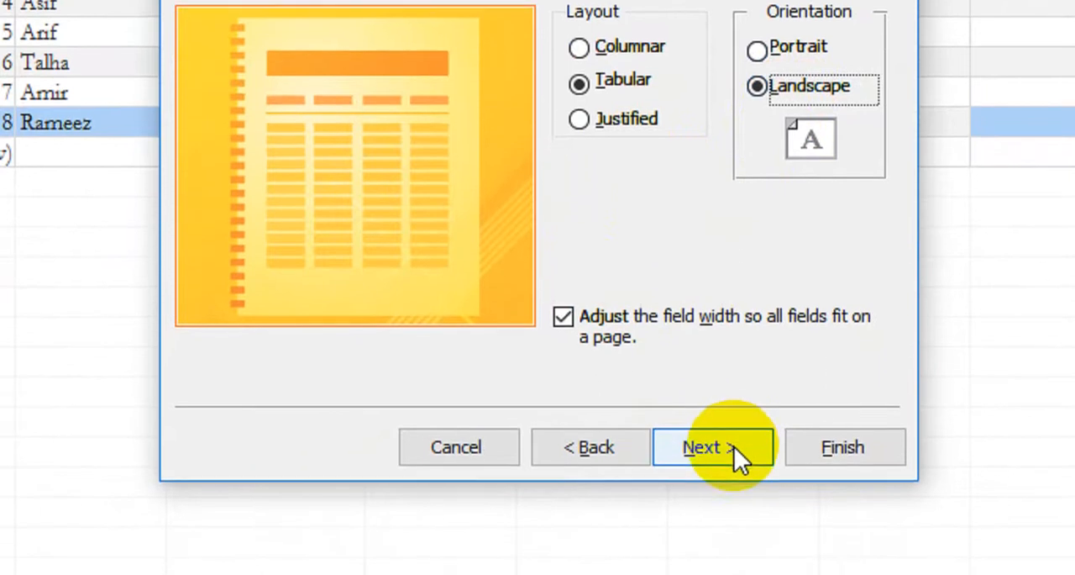
click(731, 497)
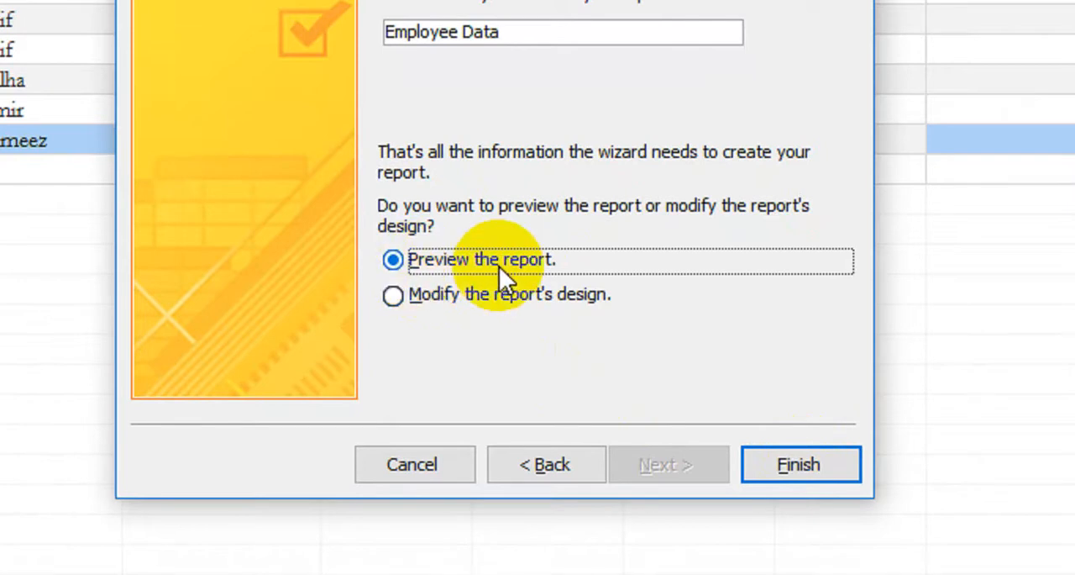
click(784, 467)
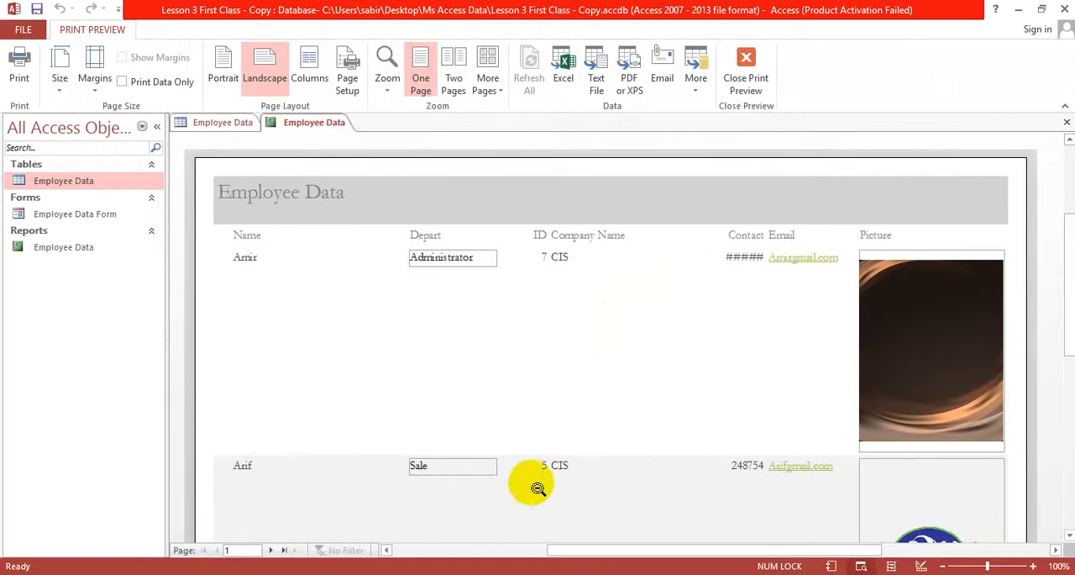
Step: Review the first page of the Employee Data report and close its print preview
scroll(562, 495, down, 5)
scroll(599, 488, down, 1)
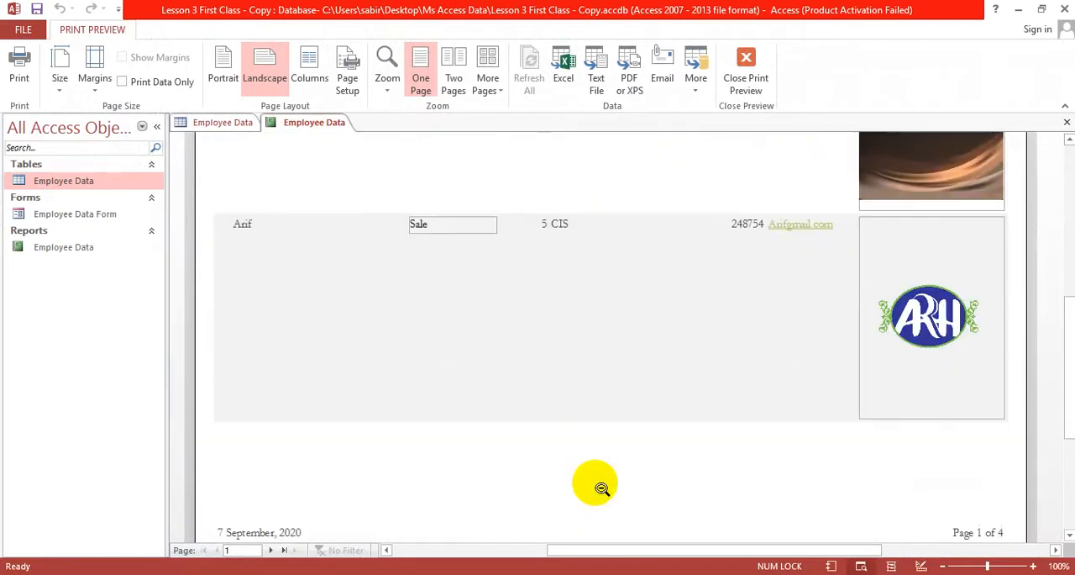
scroll(604, 481, up, 7)
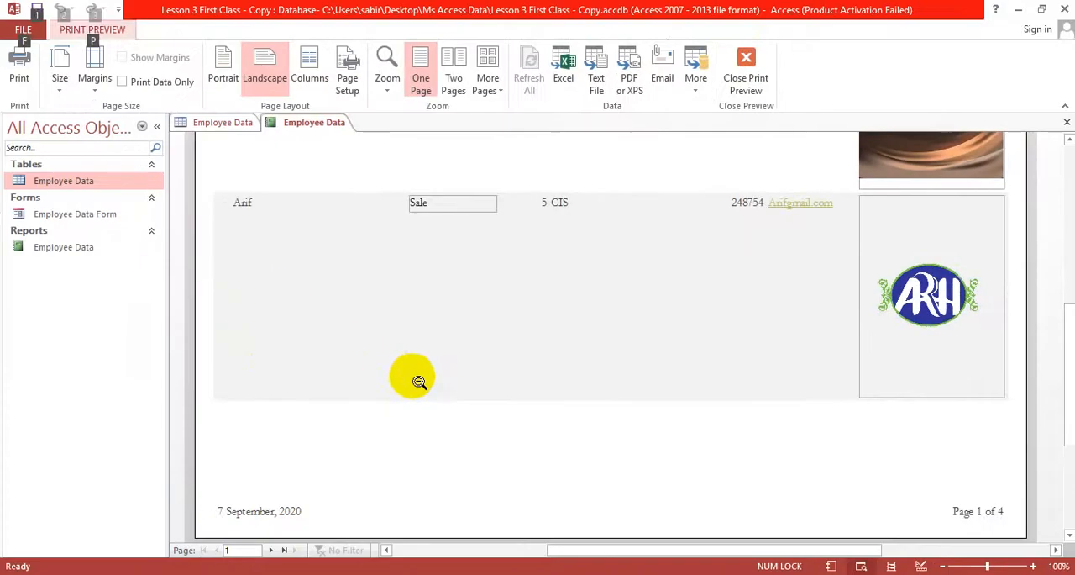
scroll(437, 340, down, 3)
scroll(439, 339, up, 10)
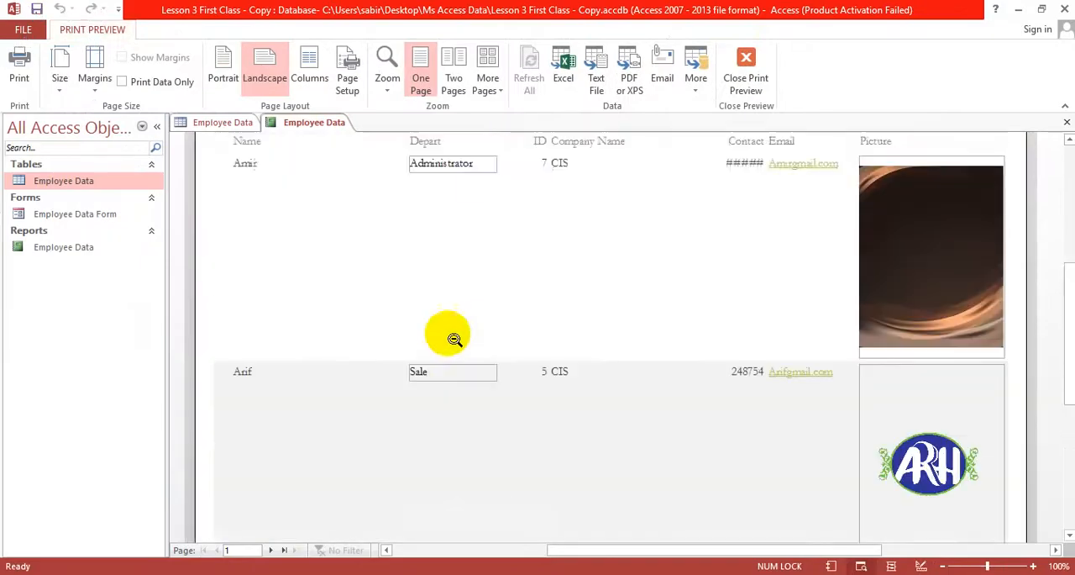
scroll(504, 290, up, 1)
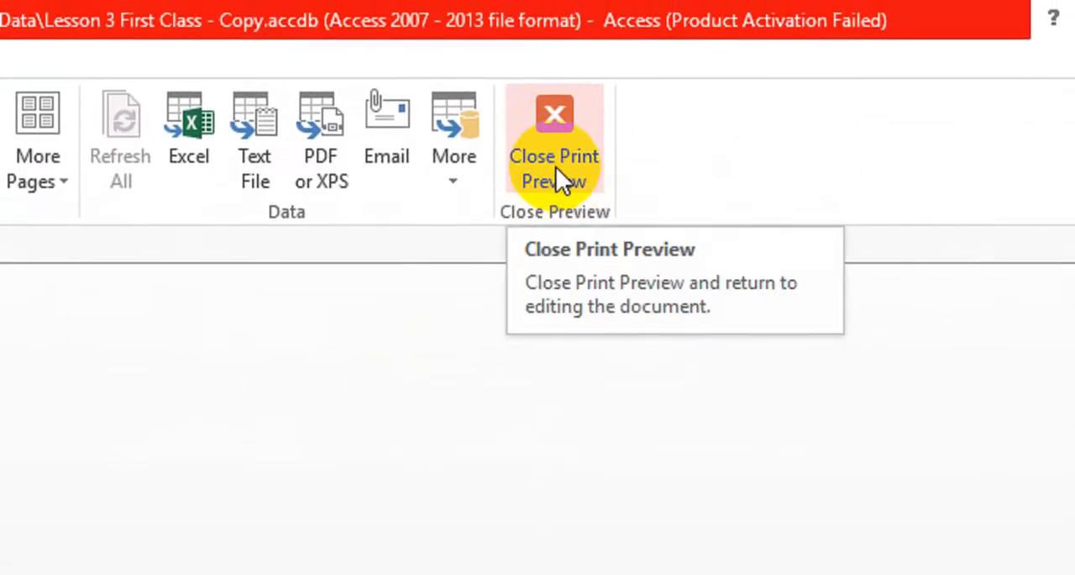
click(557, 168)
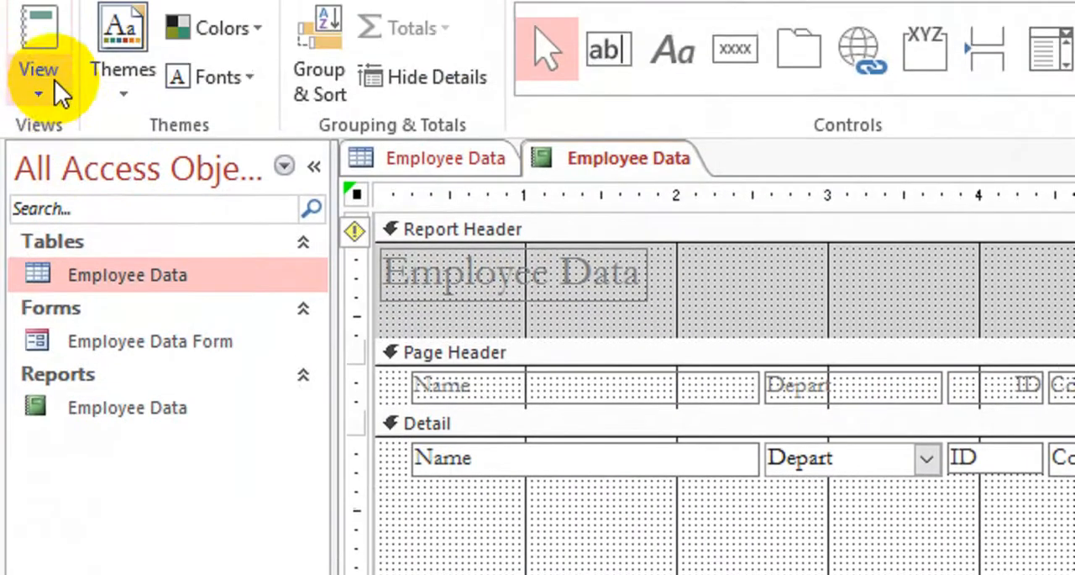
Step: Select the Name label and its detail text box together and narrow both to about 1.4 inches
click(41, 89)
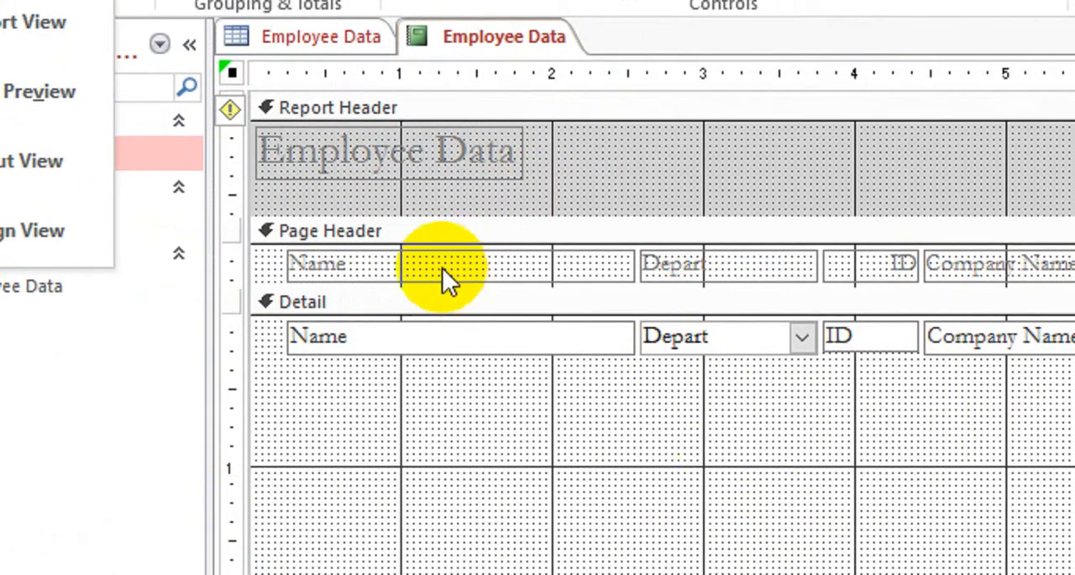
click(442, 262)
click(439, 257)
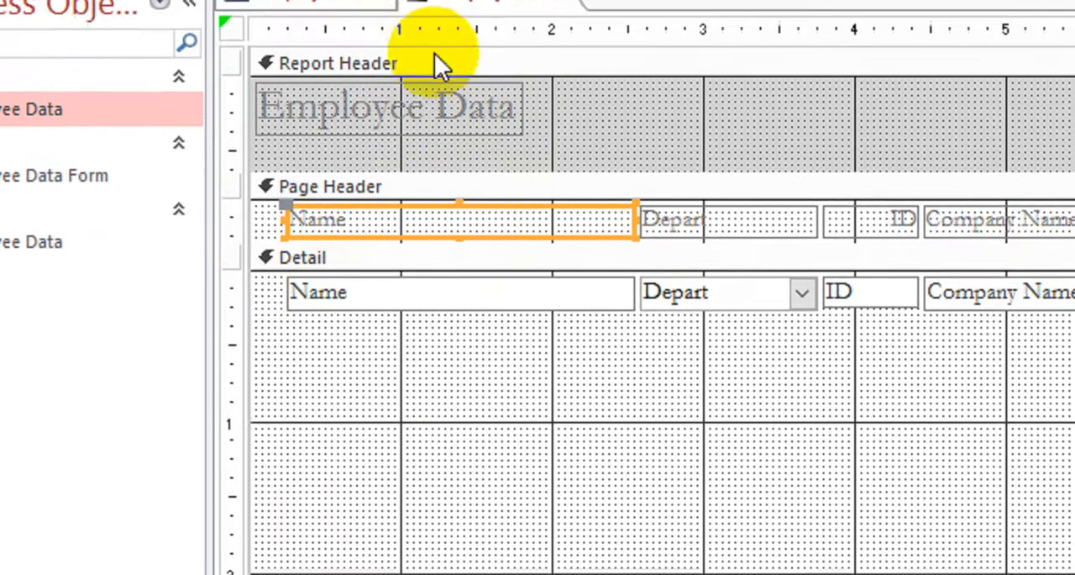
click(432, 111)
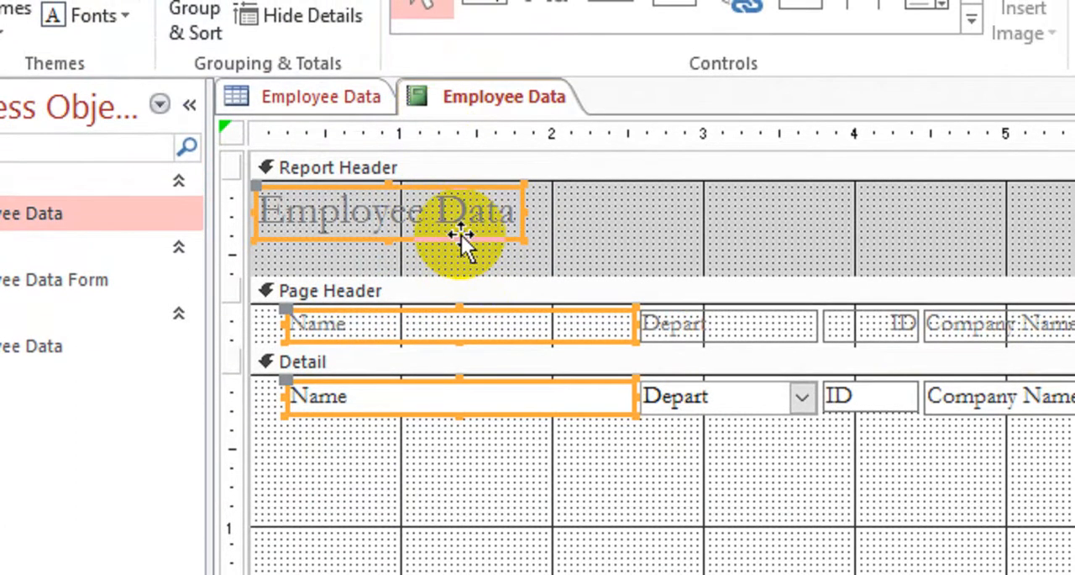
shift+click(461, 235)
shift+click(400, 427)
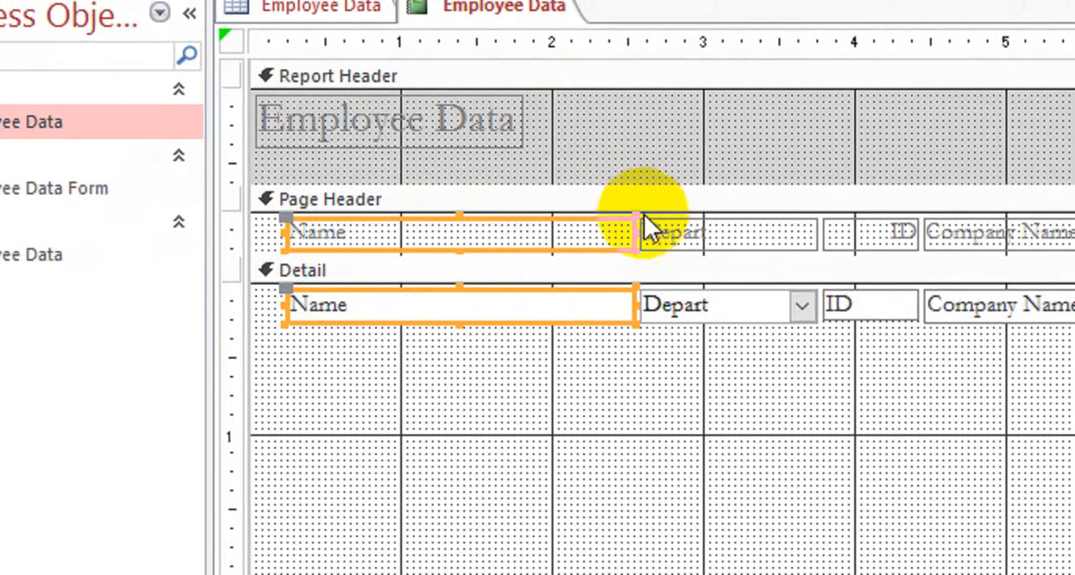
drag(634, 234, 496, 232)
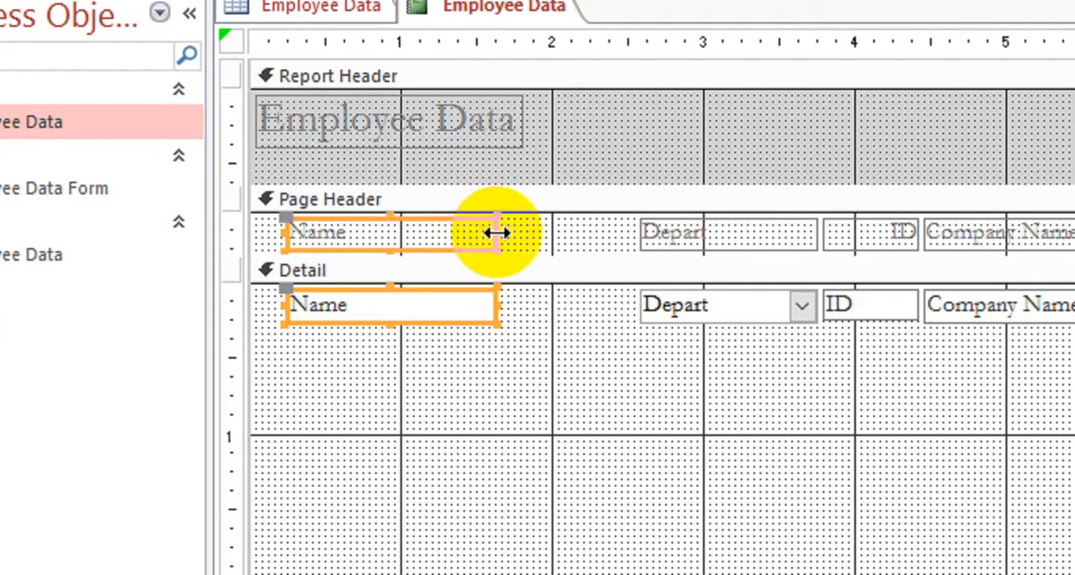
Step: Select the Depart label with its detail combo box and move both toward the Name column, starting at about 1.9 inches
click(671, 226)
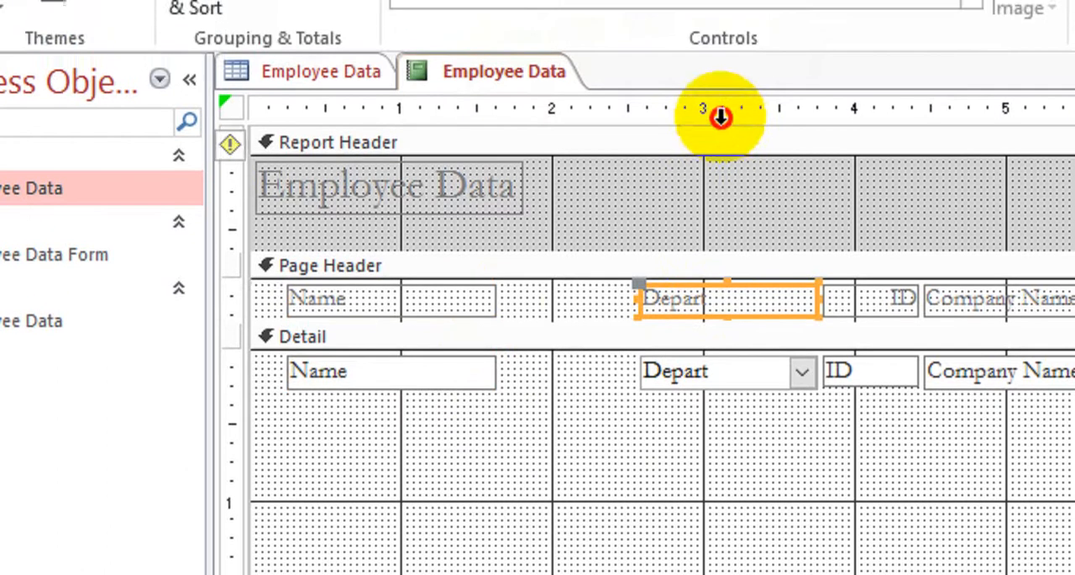
click(718, 42)
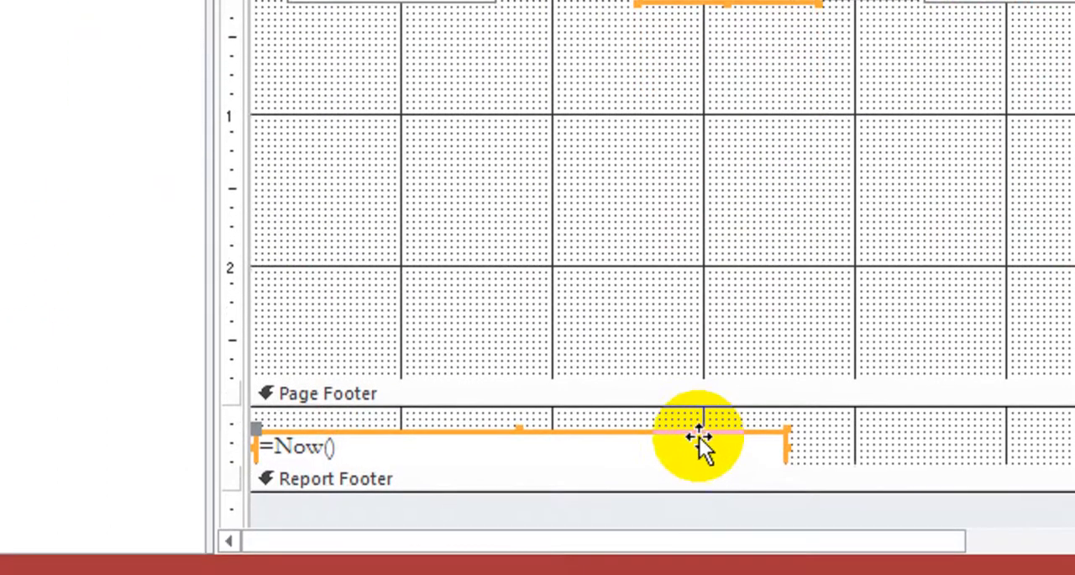
shift+click(698, 438)
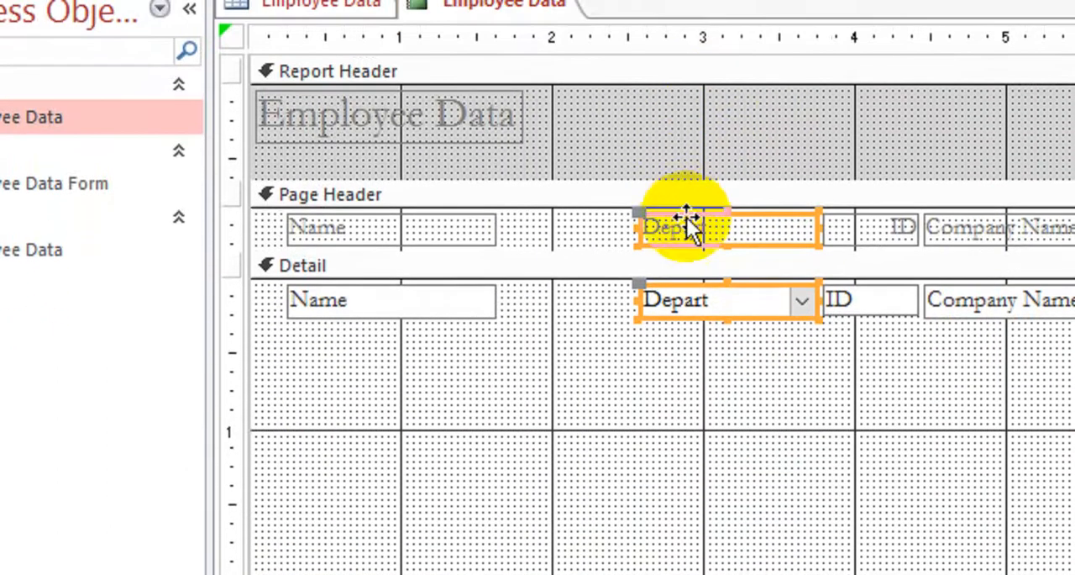
drag(687, 221, 598, 217)
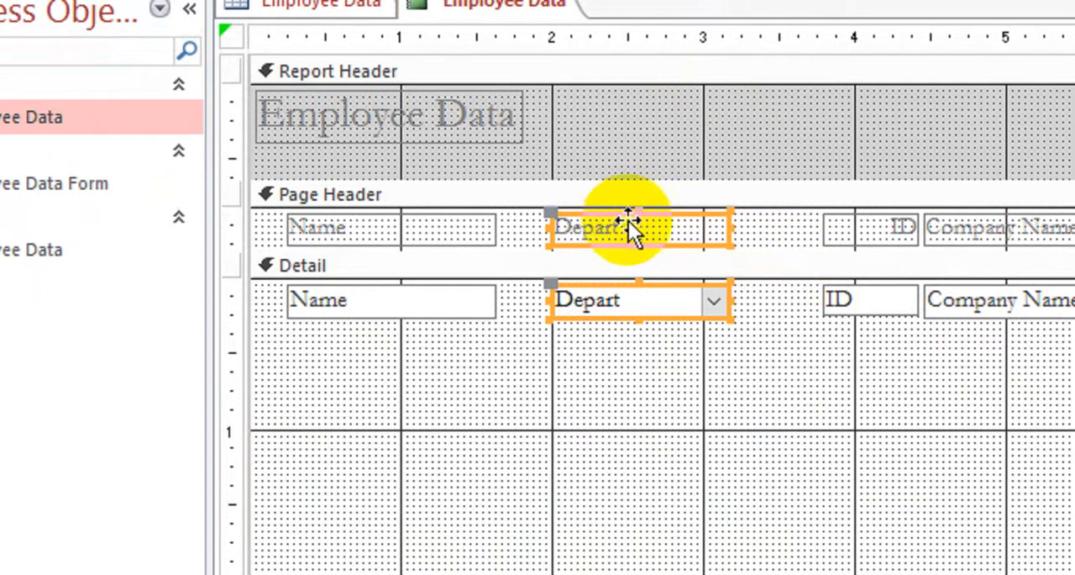
drag(628, 220, 593, 225)
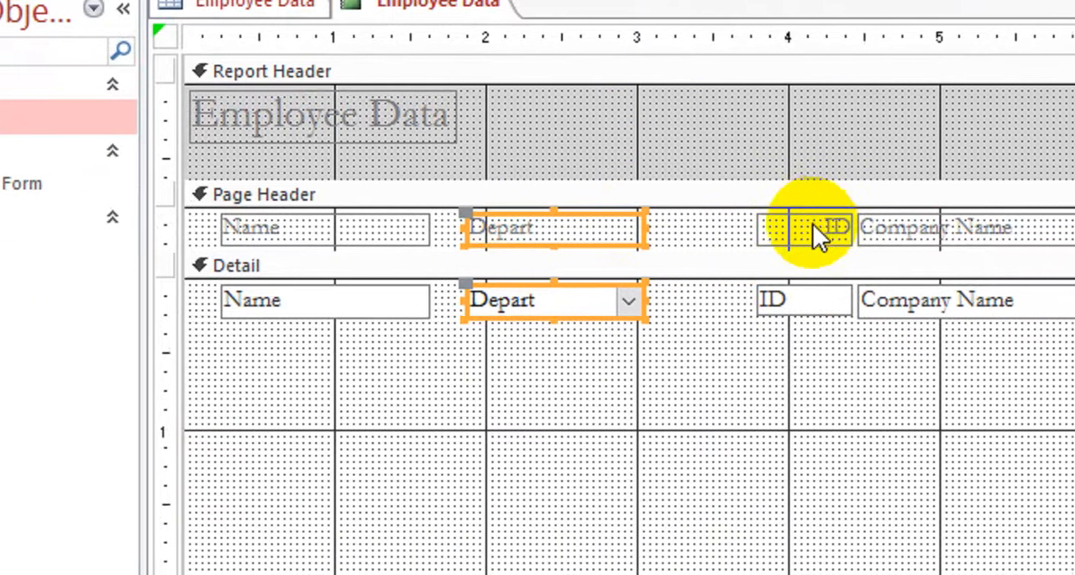
Step: Select the ID label with its detail text box and move both toward the Depart column, starting at about 3.3 inches
click(840, 229)
click(824, 36)
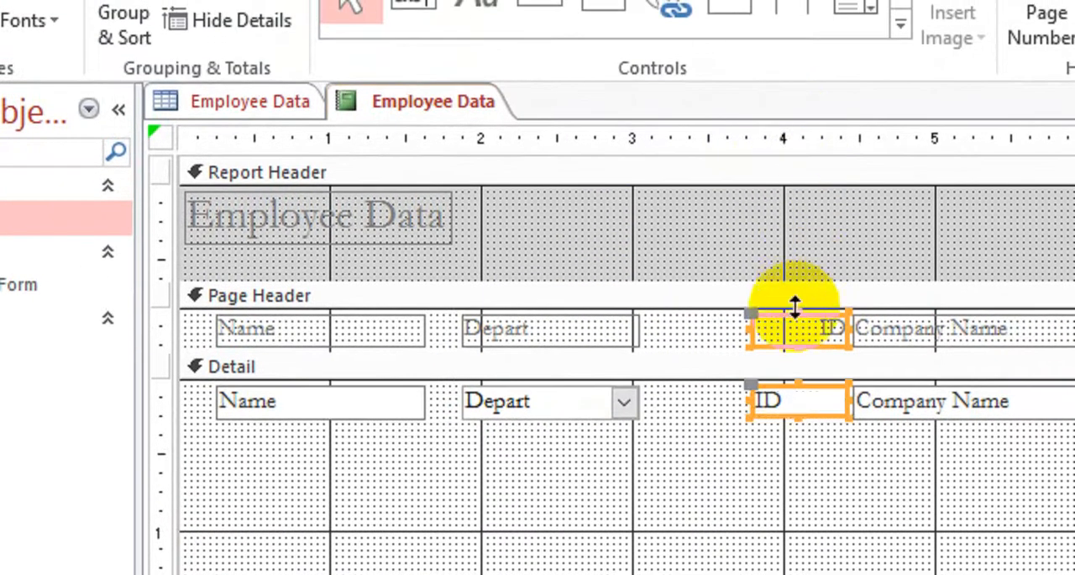
drag(785, 325, 720, 326)
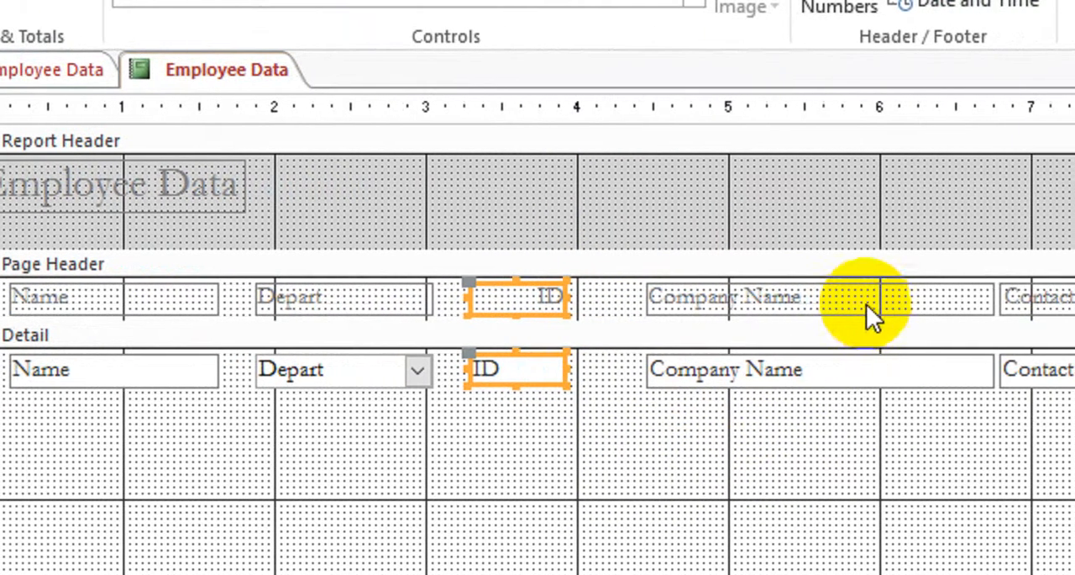
Step: Narrow the Company Name label and detail text box to about 1.3 inches and move both to start at about 4.3 inches
click(1071, 340)
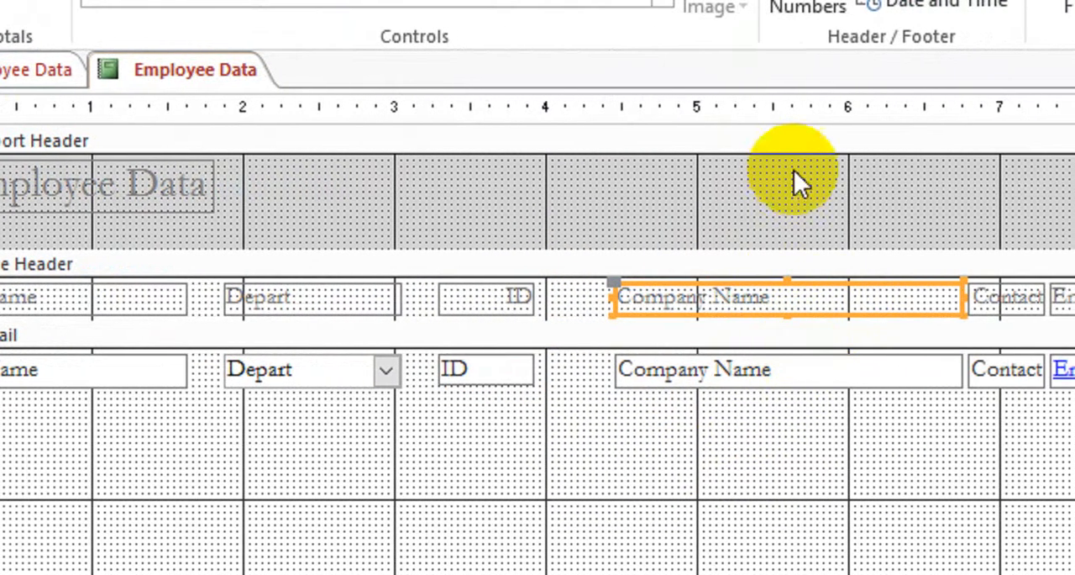
click(796, 106)
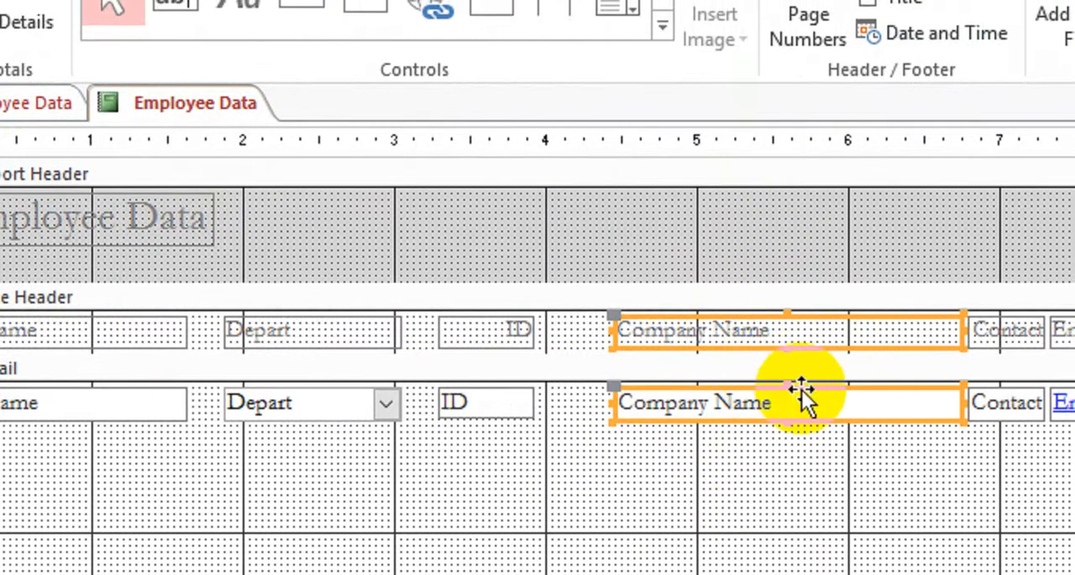
drag(802, 395, 768, 390)
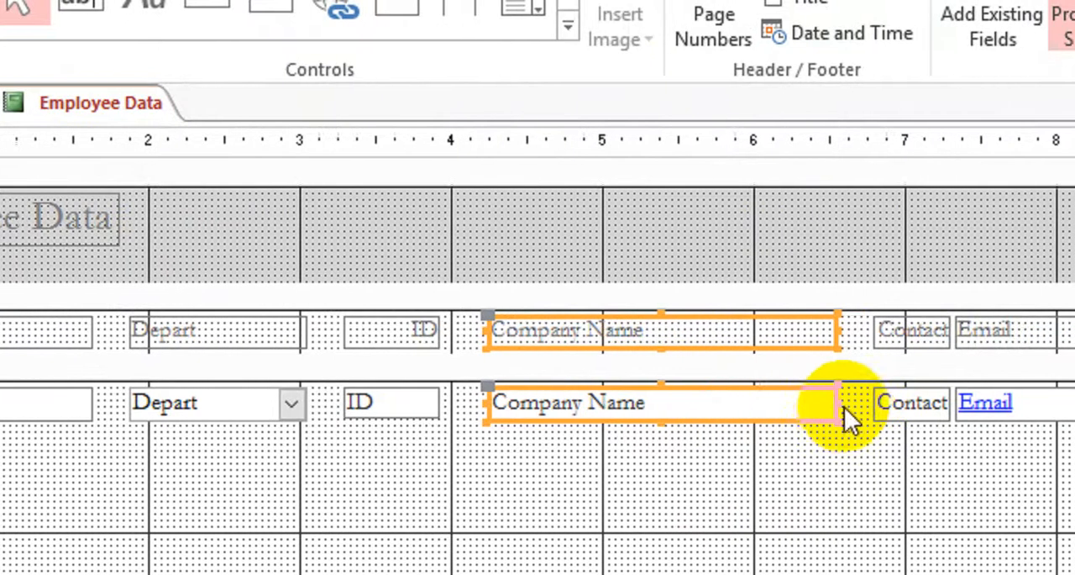
drag(932, 393, 820, 392)
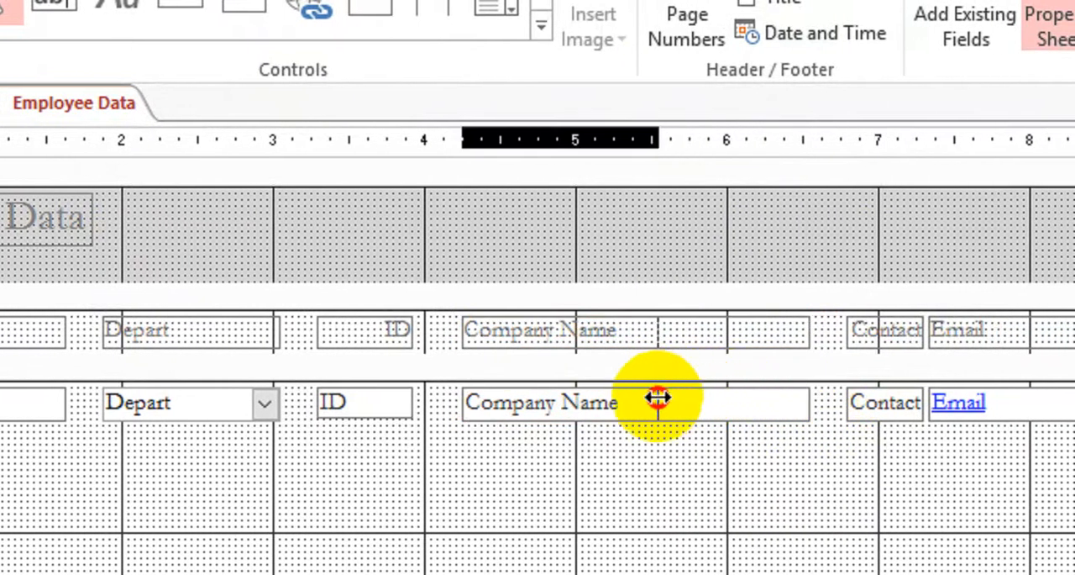
drag(657, 397, 658, 397)
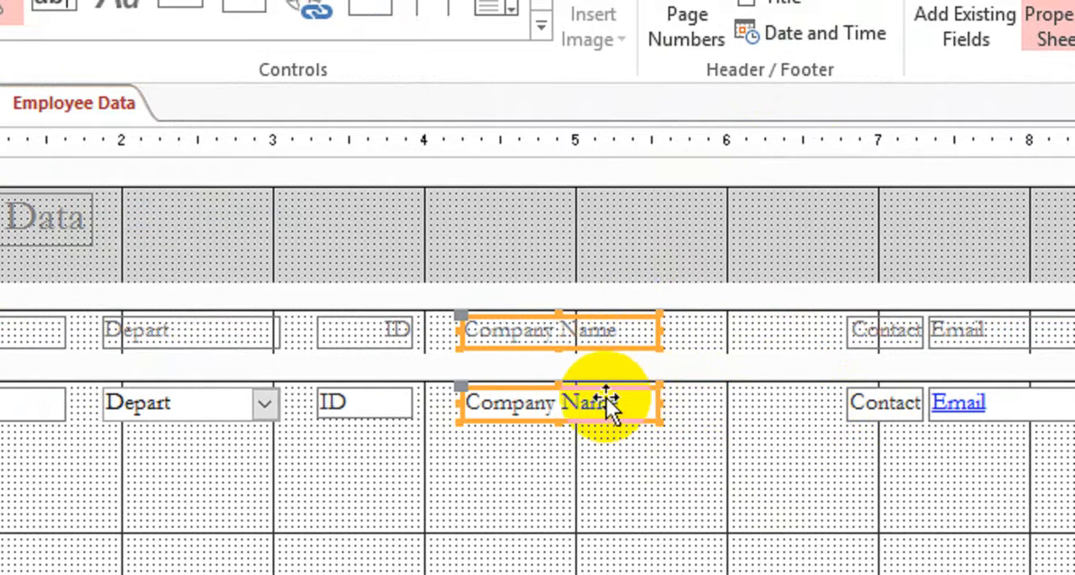
drag(607, 402, 614, 397)
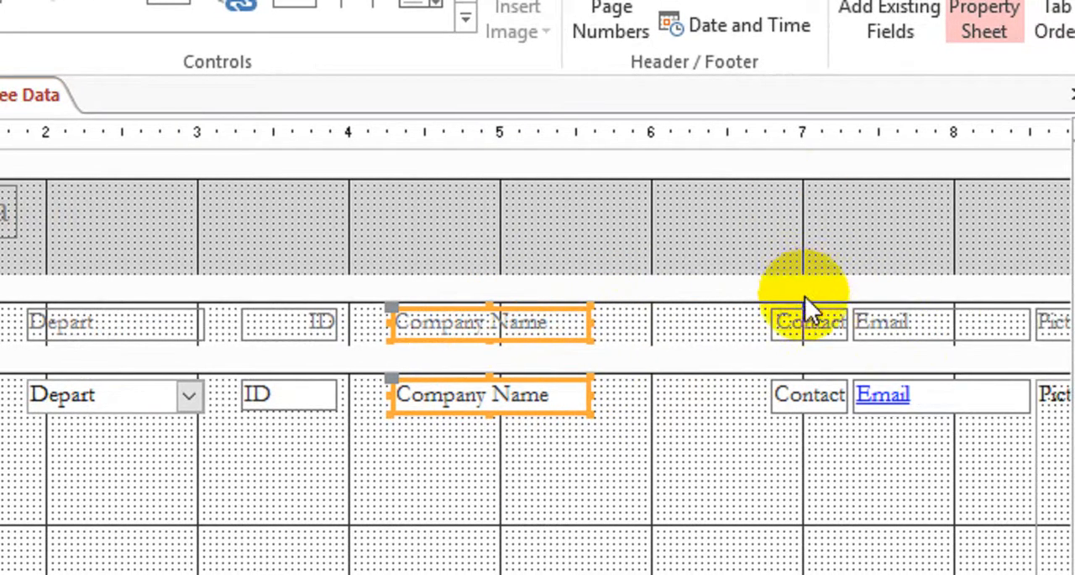
Step: Widen the Contact label and detail text box together to about 0.9 inches and place both at about 5.9 inches
click(806, 309)
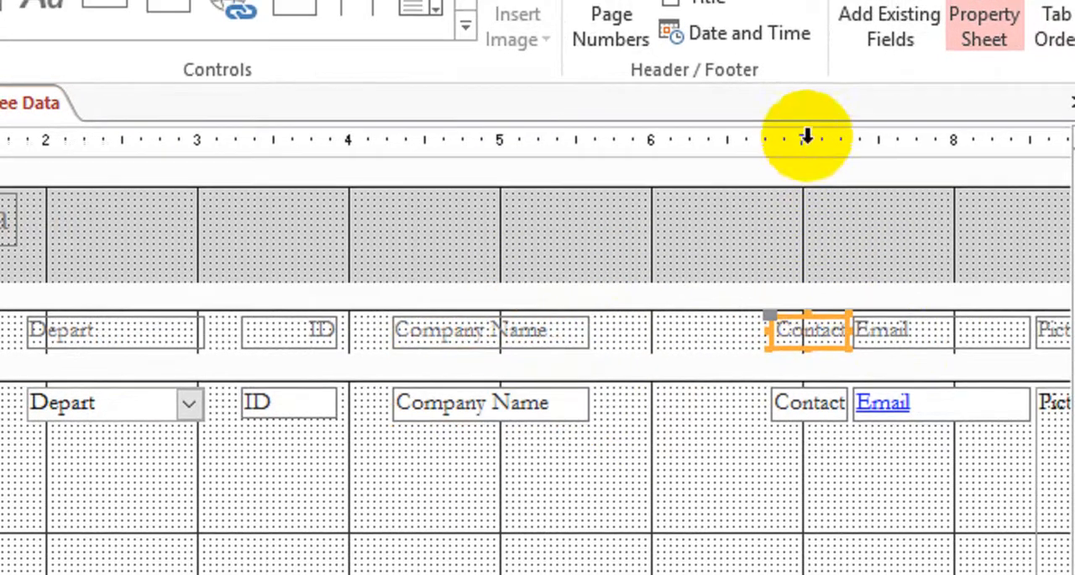
click(806, 132)
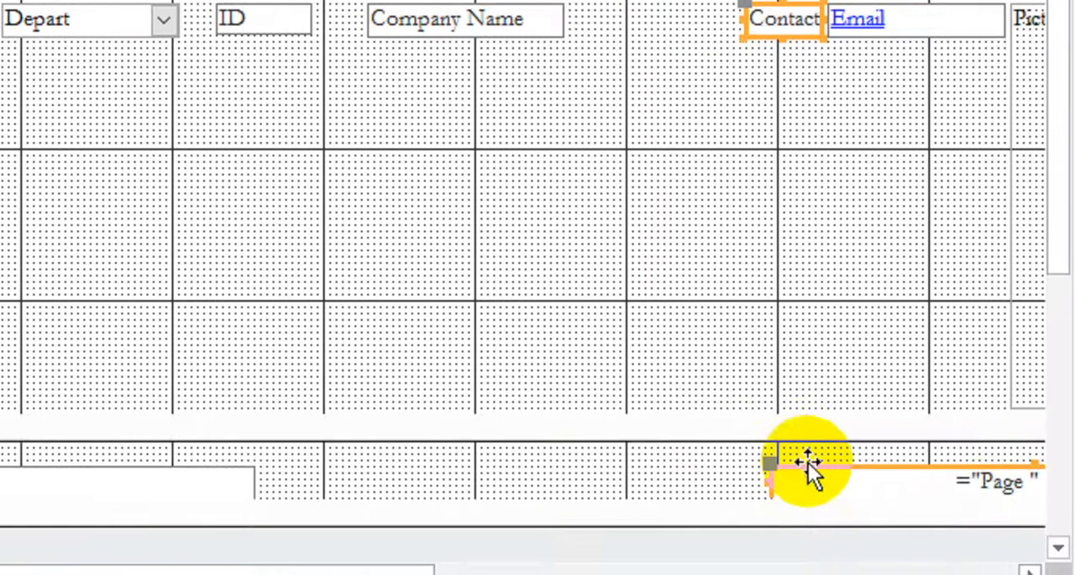
shift+click(808, 462)
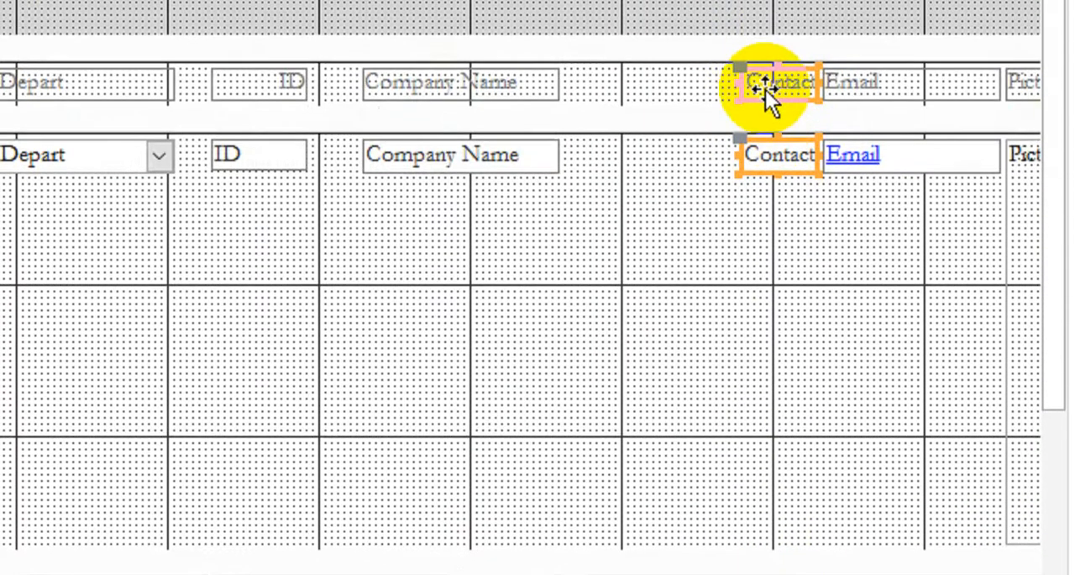
drag(765, 89, 717, 157)
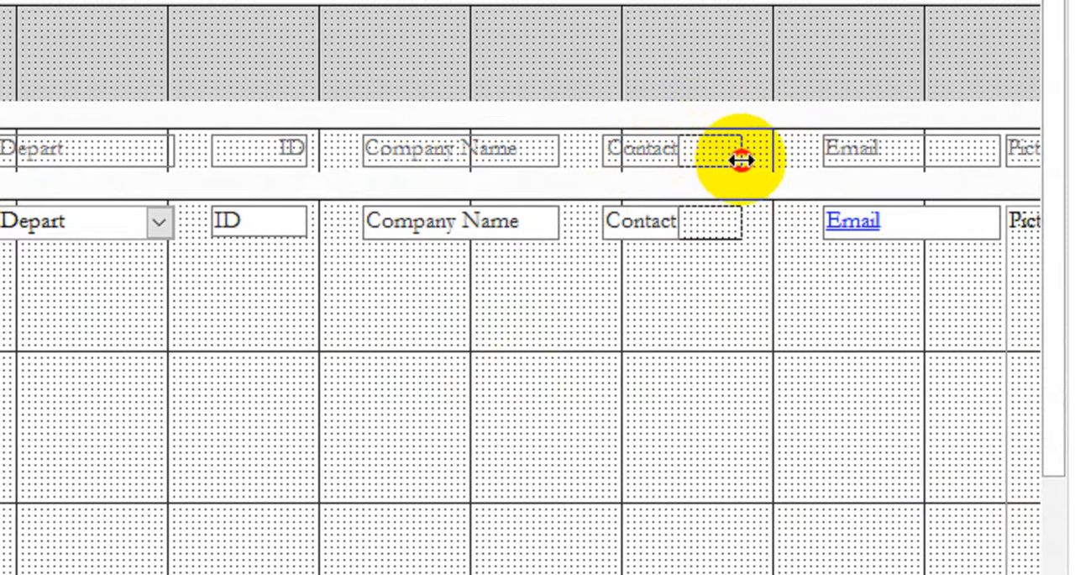
Step: Shift the Company Name controls to start at about 4.1 inches and the ID controls to start at about 3.2 inches
click(412, 157)
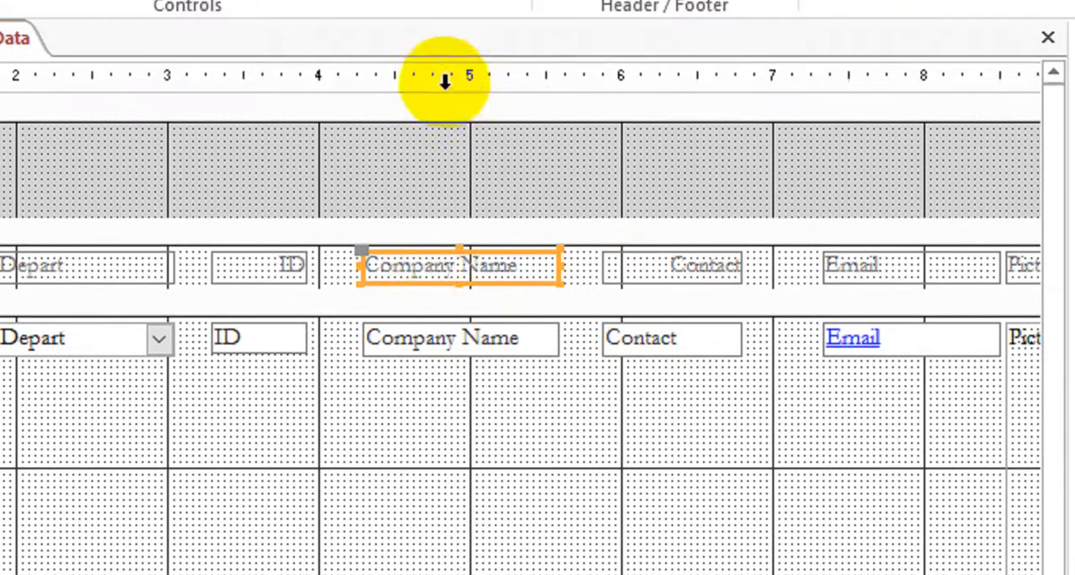
click(445, 80)
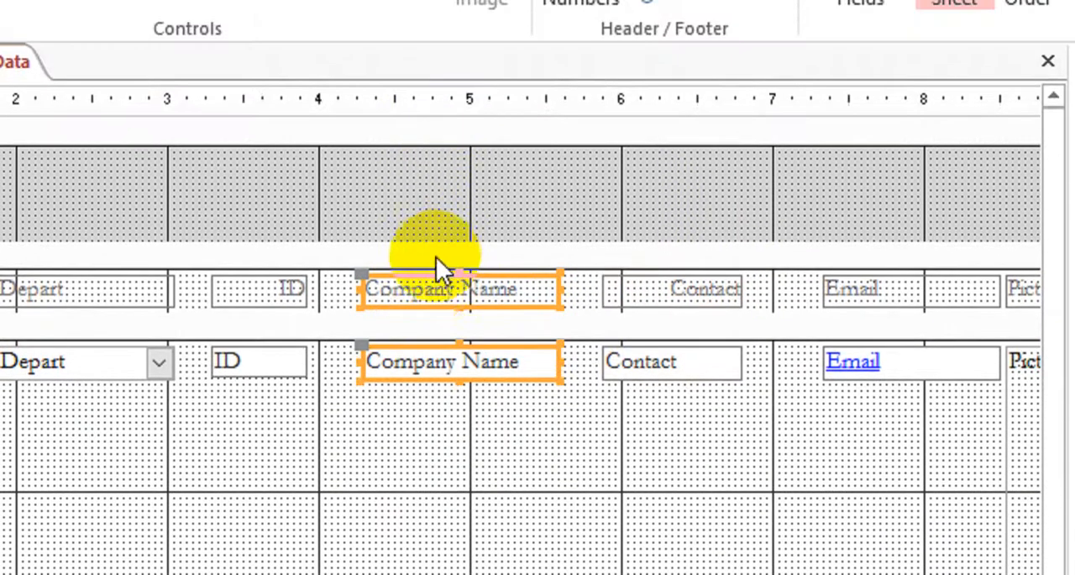
drag(428, 254, 404, 281)
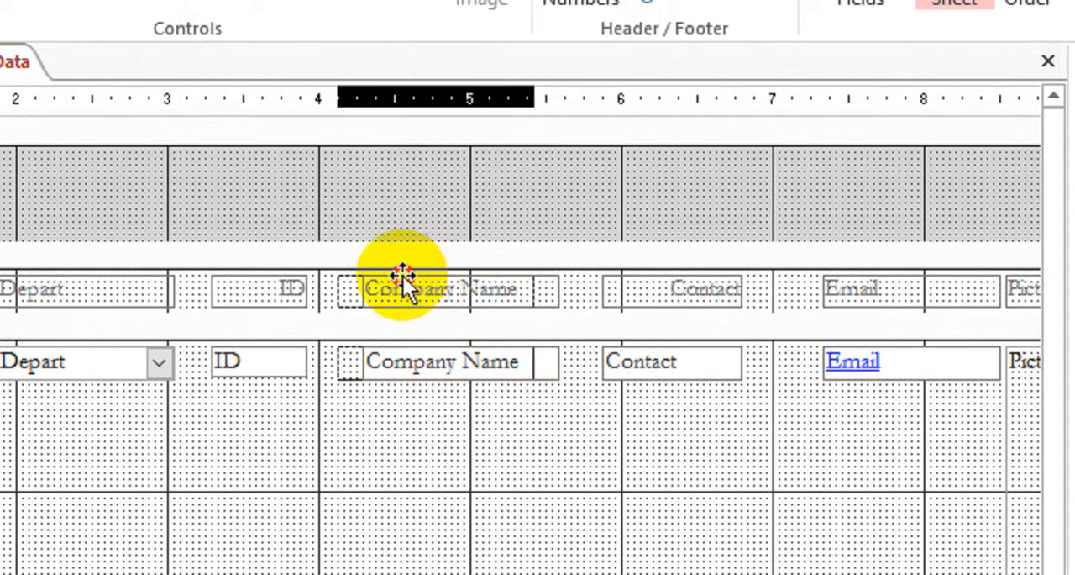
click(282, 288)
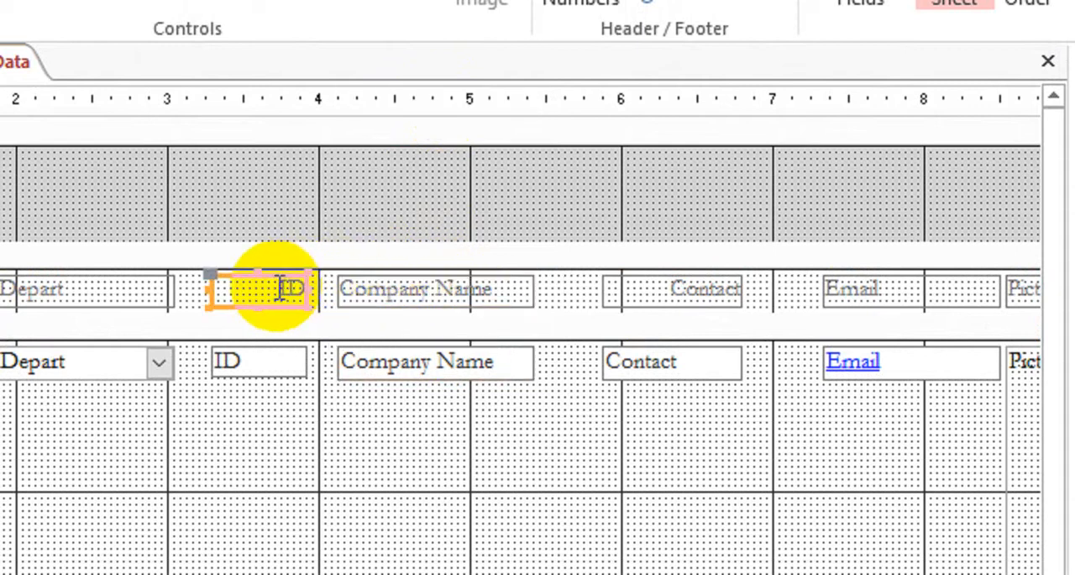
click(274, 109)
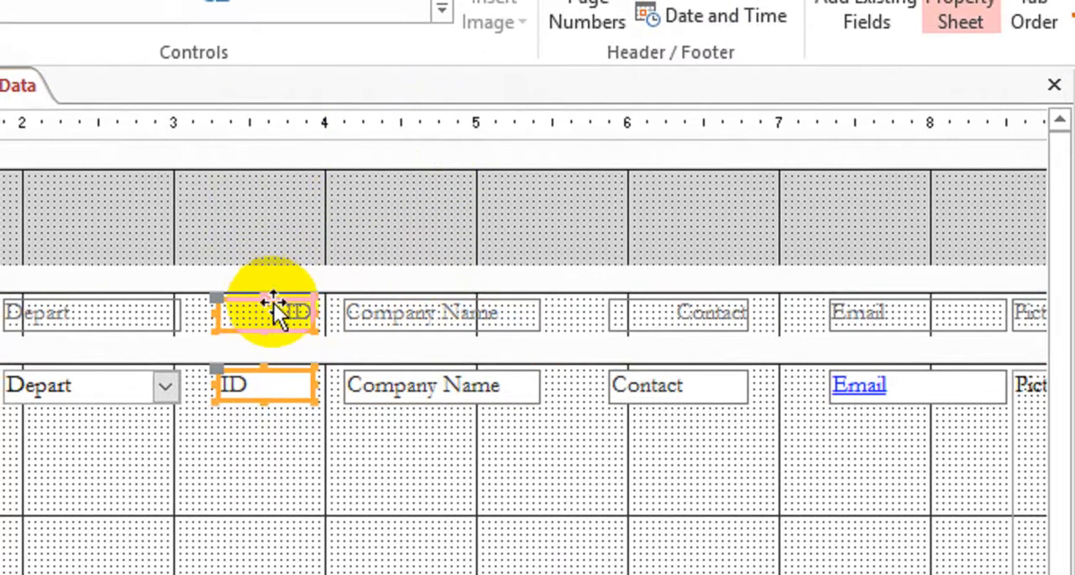
drag(273, 313, 261, 312)
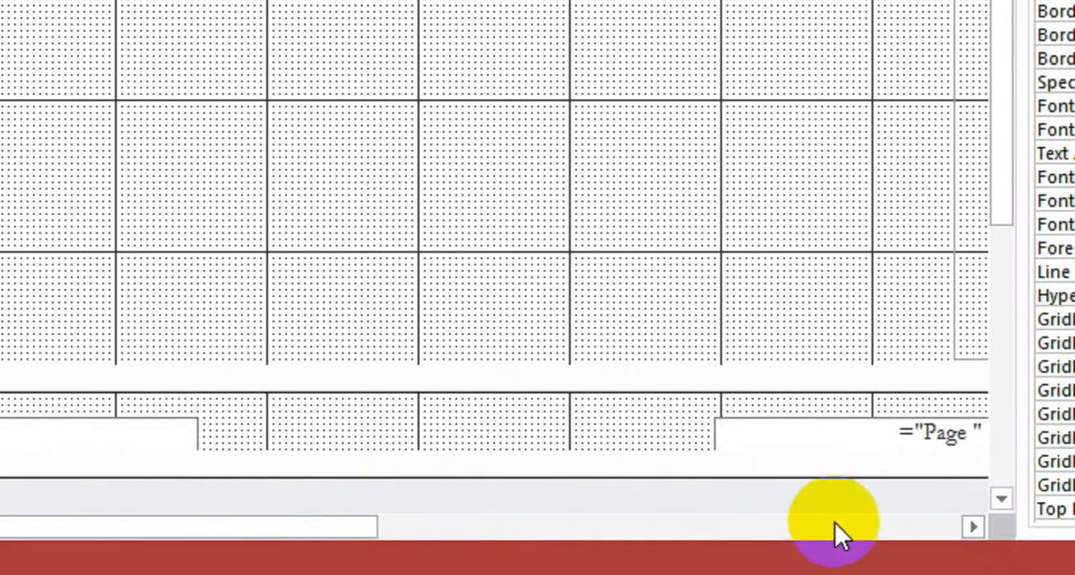
Step: Select the Email label with its detail text box and move both toward the Contact column, starting at about 7 inches
click(974, 526)
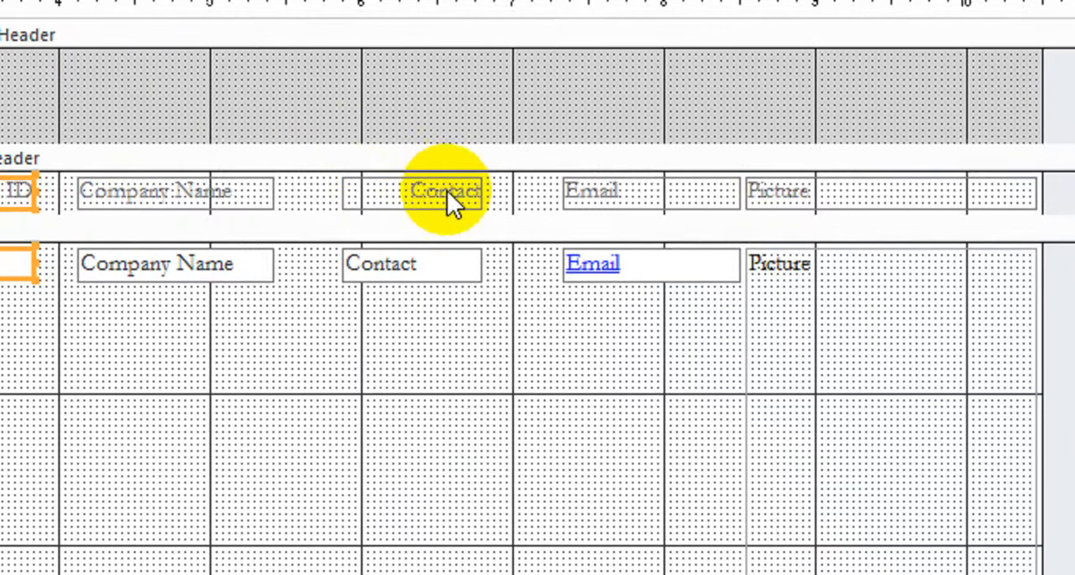
click(460, 103)
shift+click(576, 265)
shift+click(602, 557)
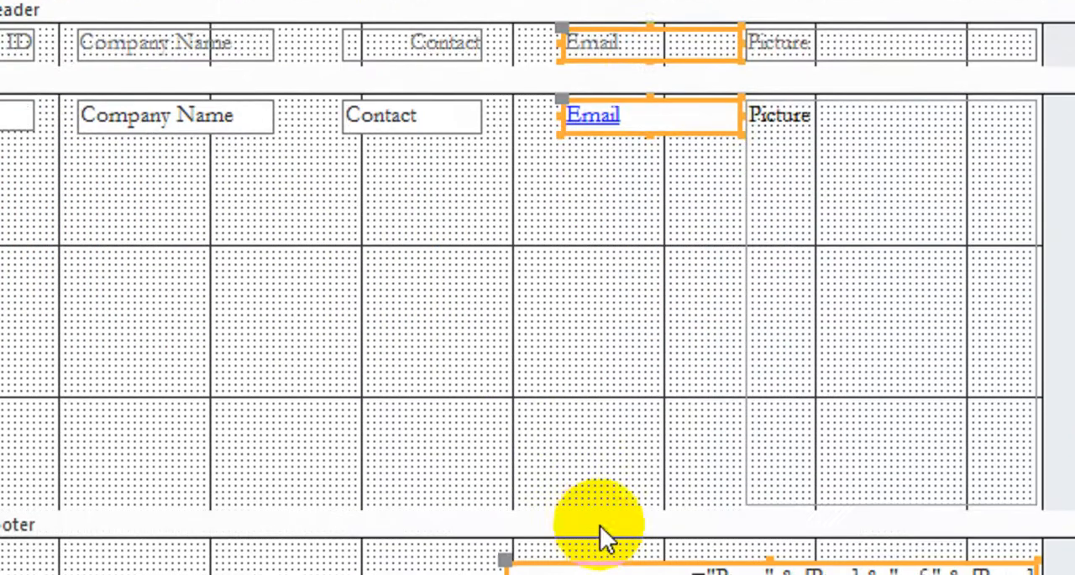
shift+click(607, 475)
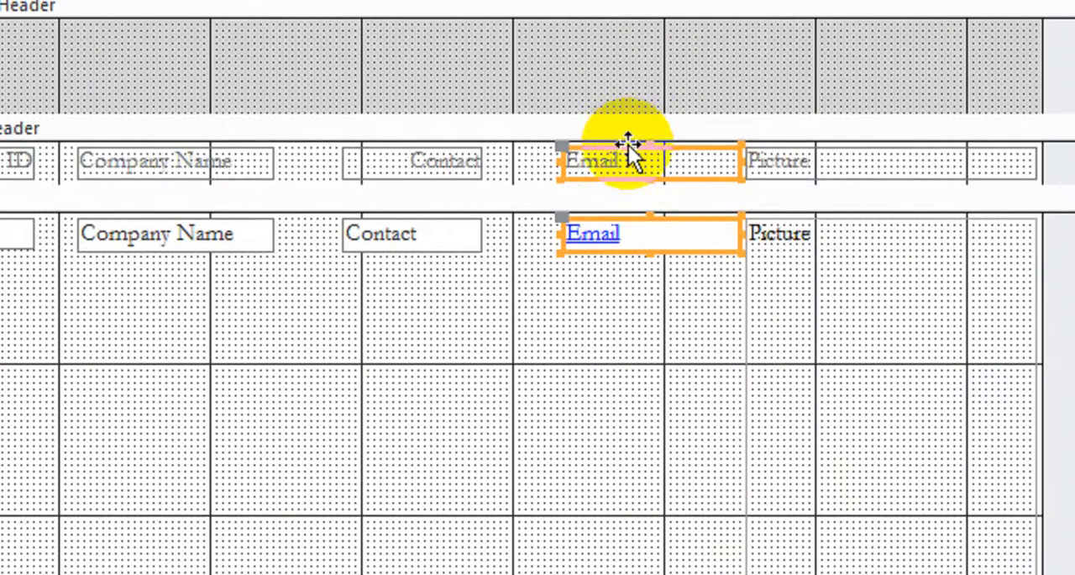
drag(628, 146, 569, 154)
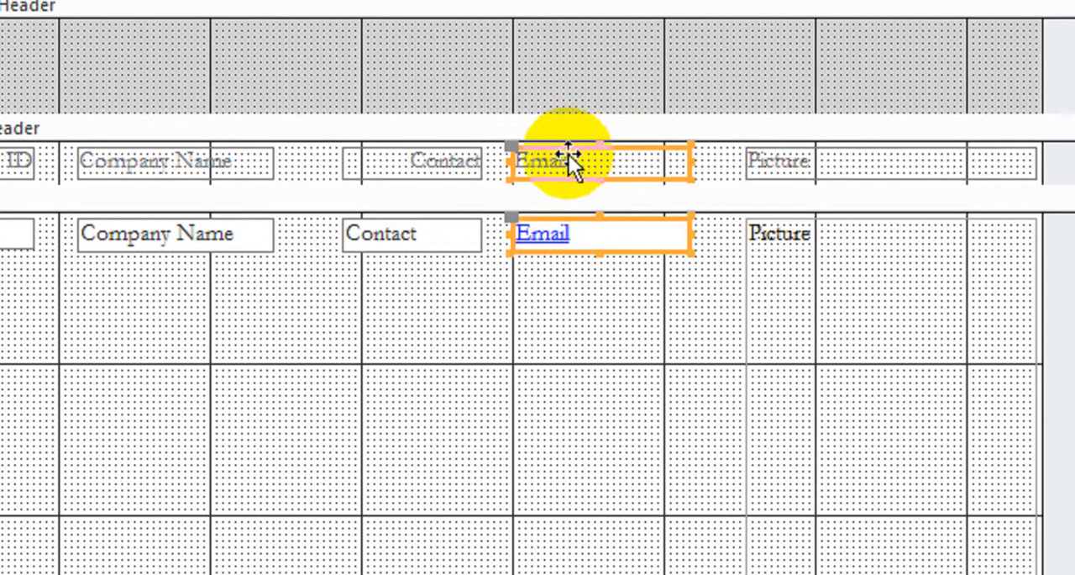
Step: Move the Contact label and its detail text box closer to the Company Name column, starting at about 5.6 inches
click(419, 147)
click(412, 78)
drag(389, 168, 387, 168)
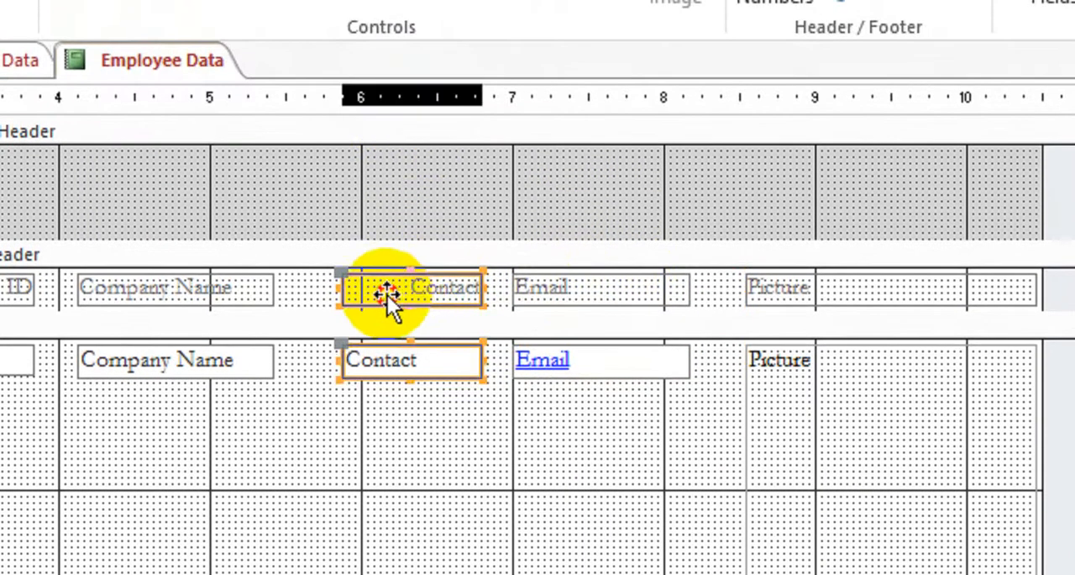
drag(387, 295, 359, 295)
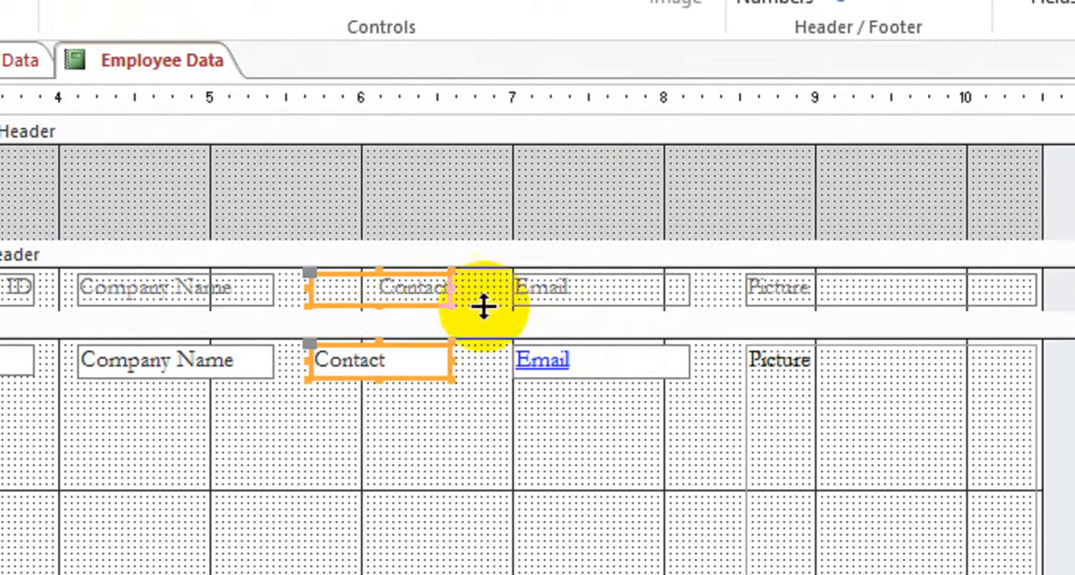
drag(424, 284, 404, 281)
Step: Move the Email label and detail text box to start at about 6.75 inches and widen both to about 1.3 inches
click(619, 292)
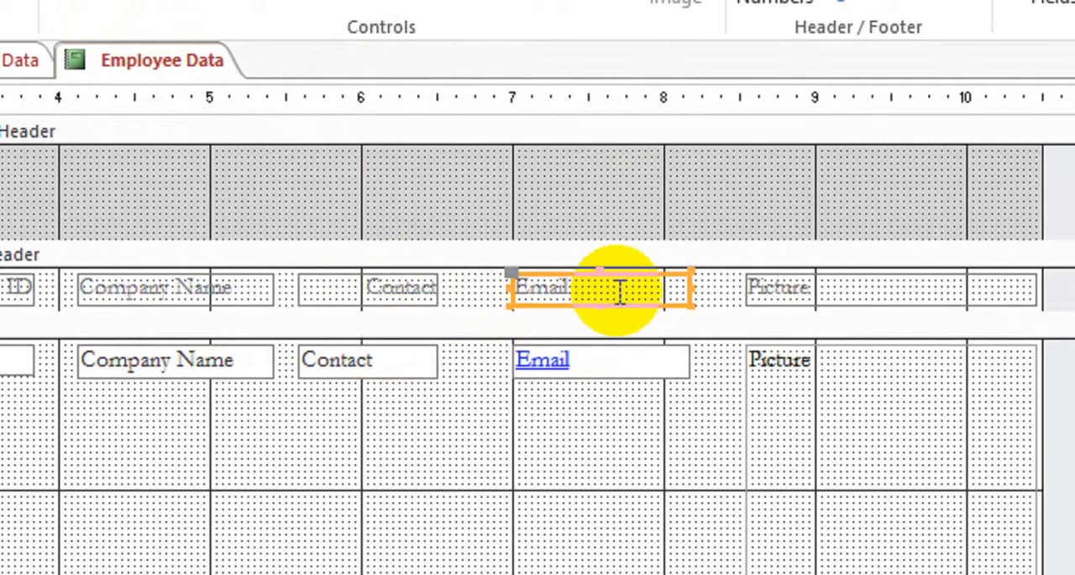
click(592, 98)
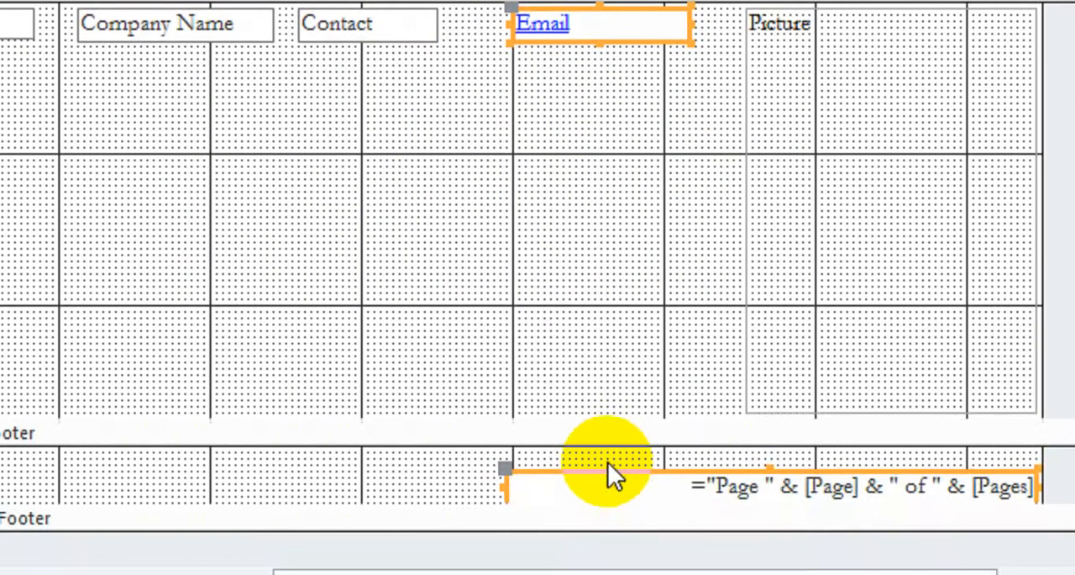
drag(603, 124, 561, 146)
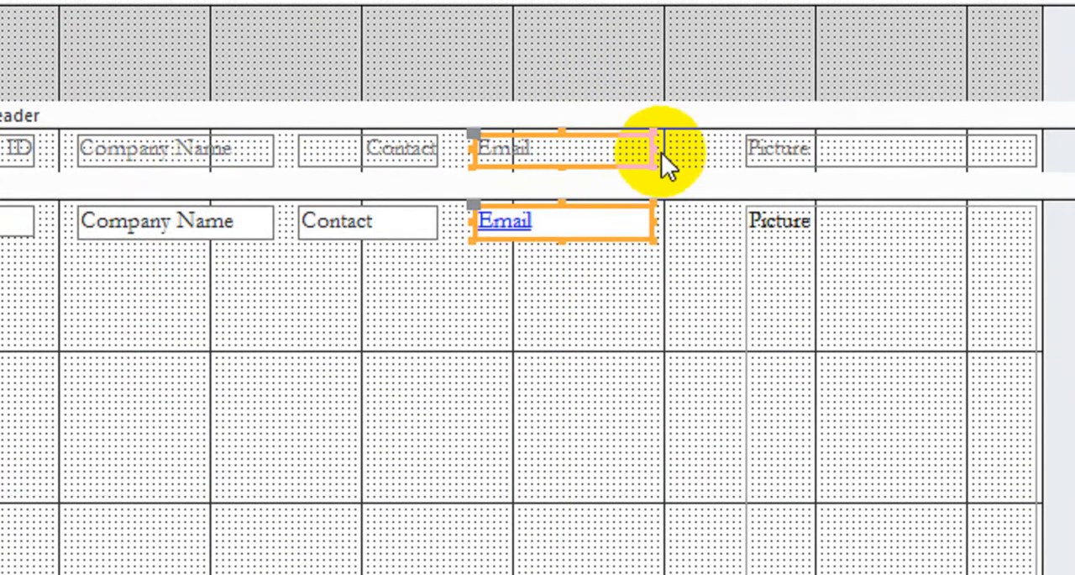
drag(650, 149, 665, 151)
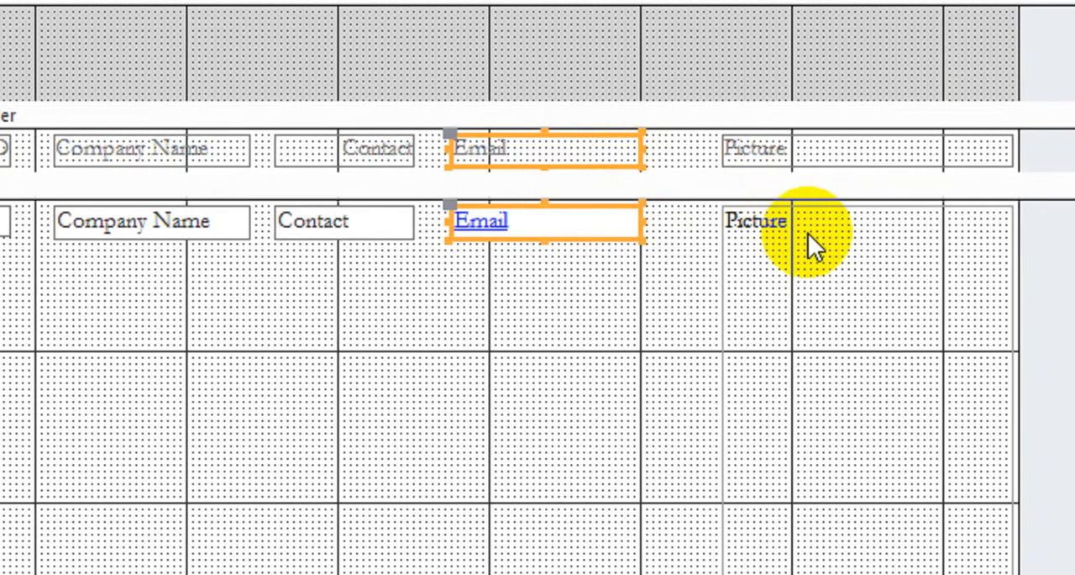
Step: Select the Picture label with its detail frame and shrink them so the frame is about 0.9 inches wide and 1 inch high
click(807, 244)
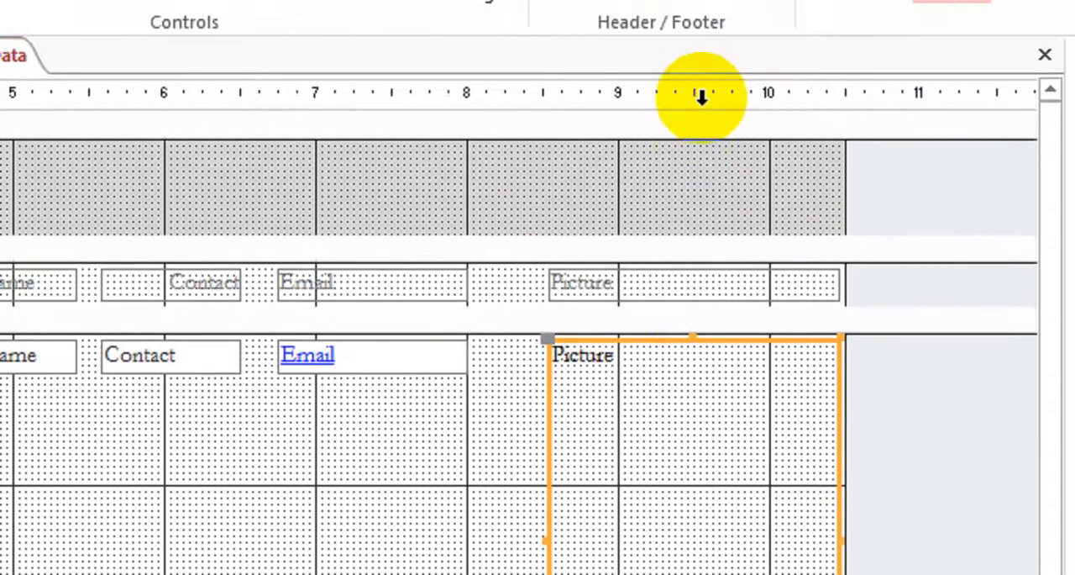
click(701, 98)
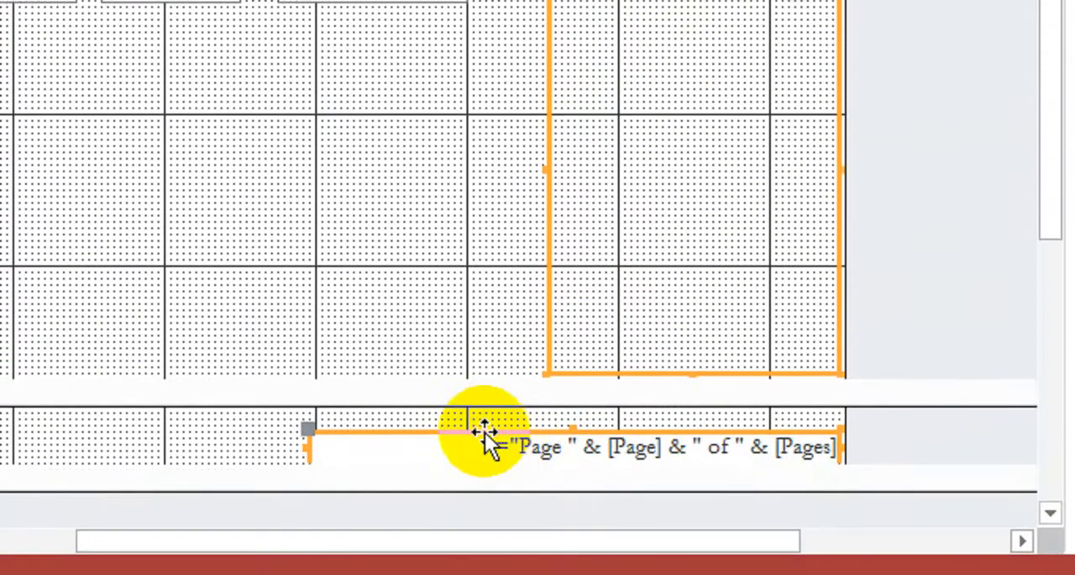
shift+click(486, 433)
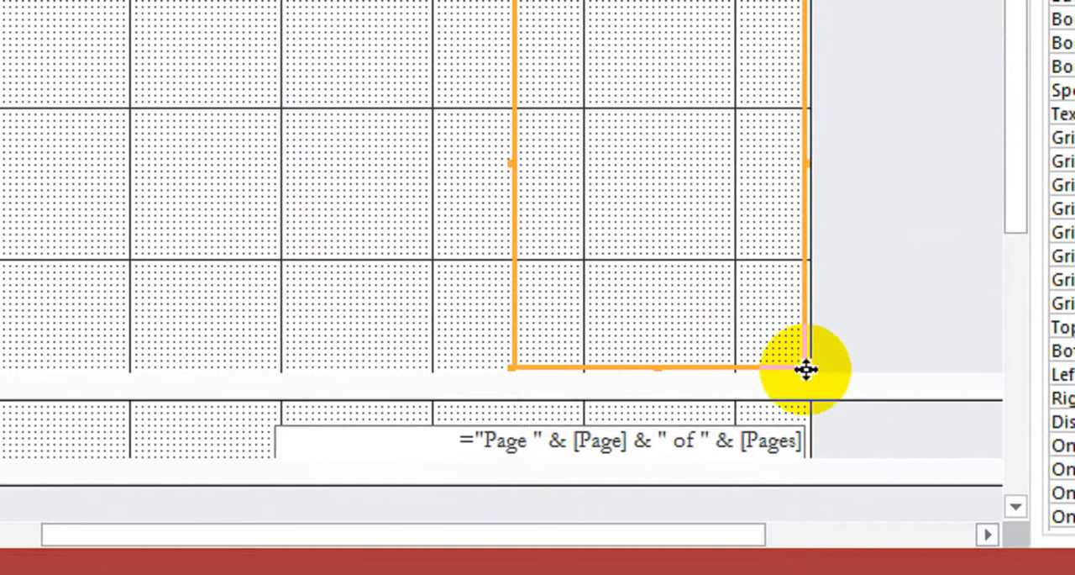
drag(800, 367, 706, 111)
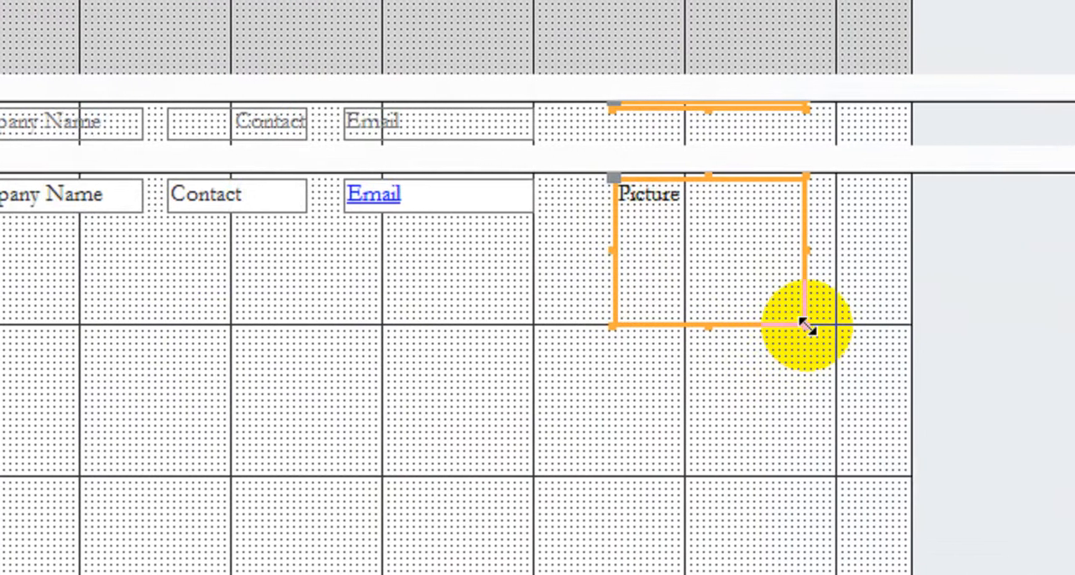
drag(851, 325, 750, 333)
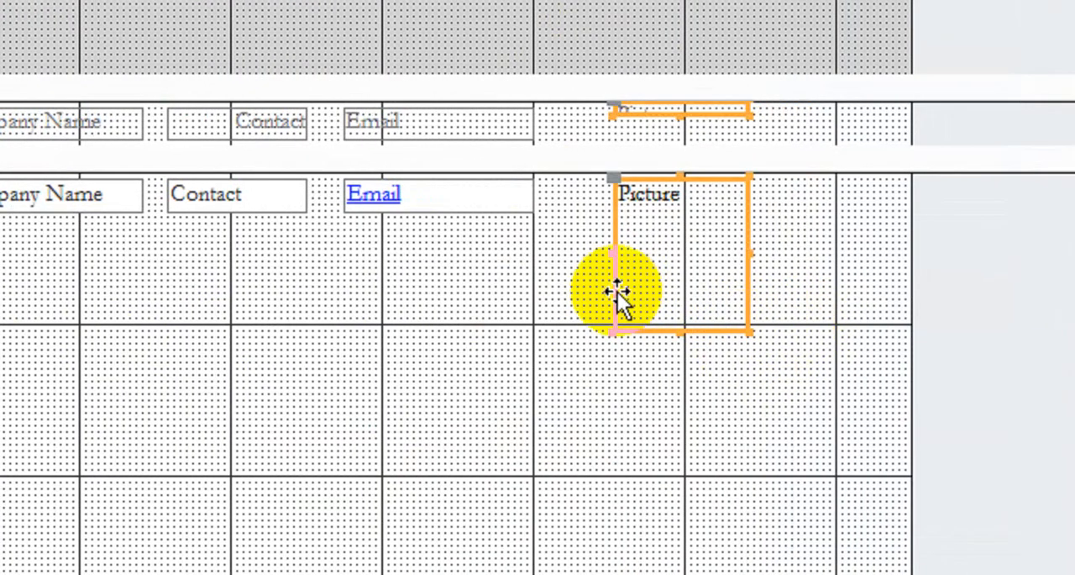
Step: Move the Picture controls to start at about 8.2 inches and shorten the Detail section to about 1.15 inches
drag(617, 288, 573, 289)
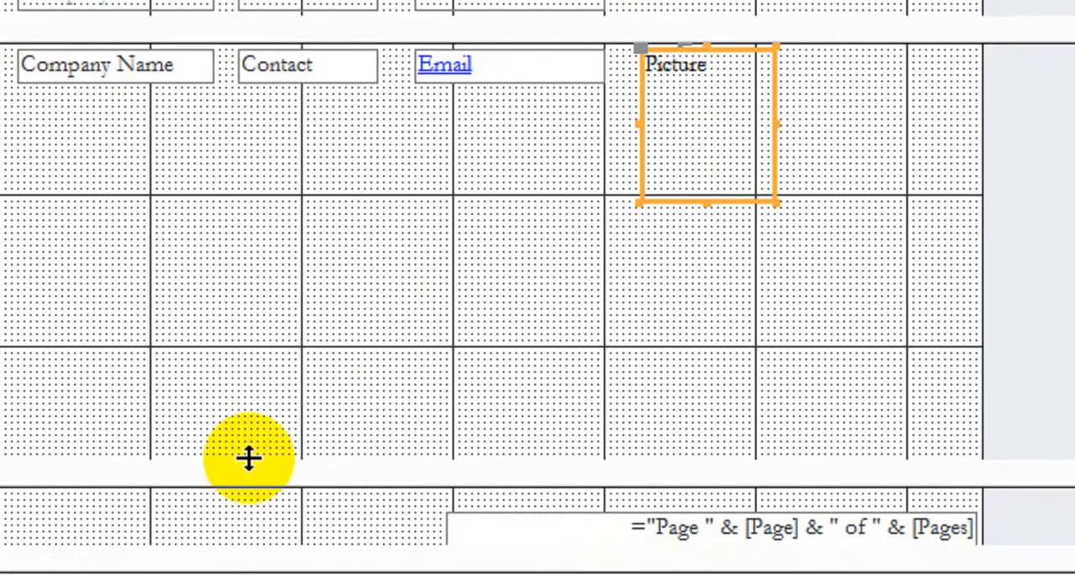
drag(248, 458, 329, 192)
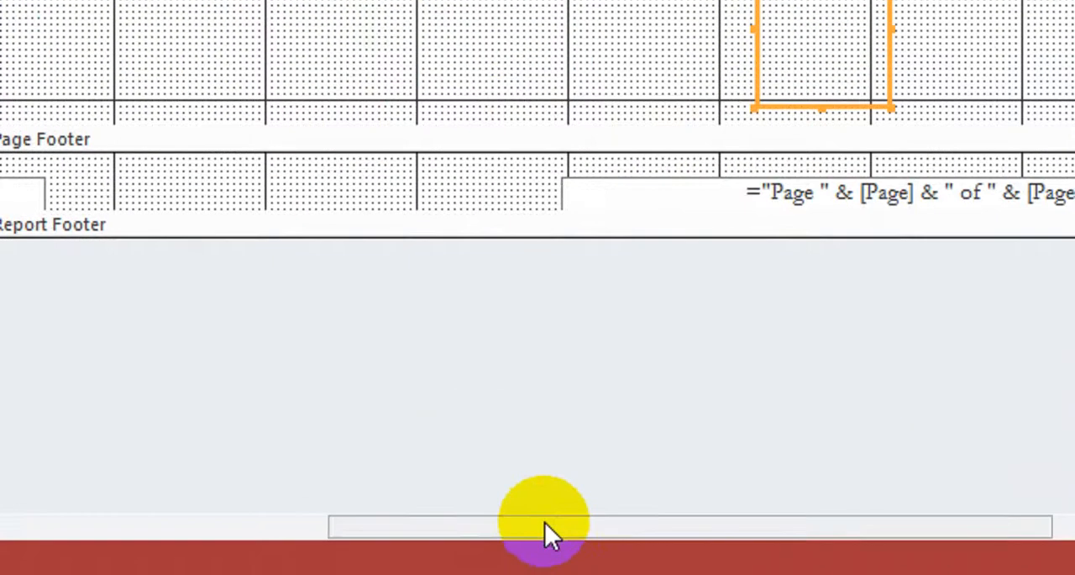
Step: Switch the Employee Data report from Design View to Report View
drag(544, 522, 222, 493)
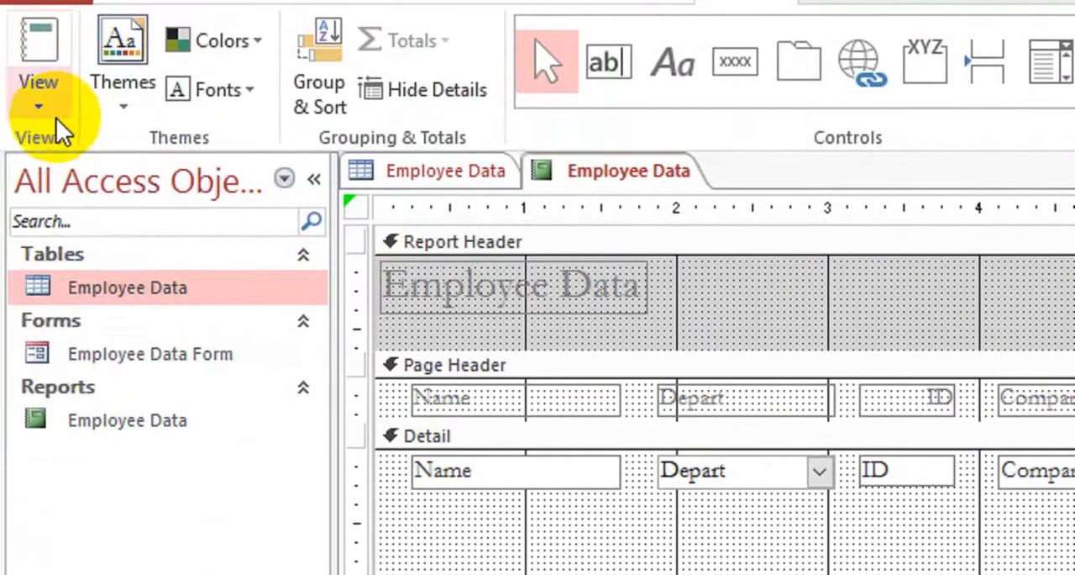
click(44, 133)
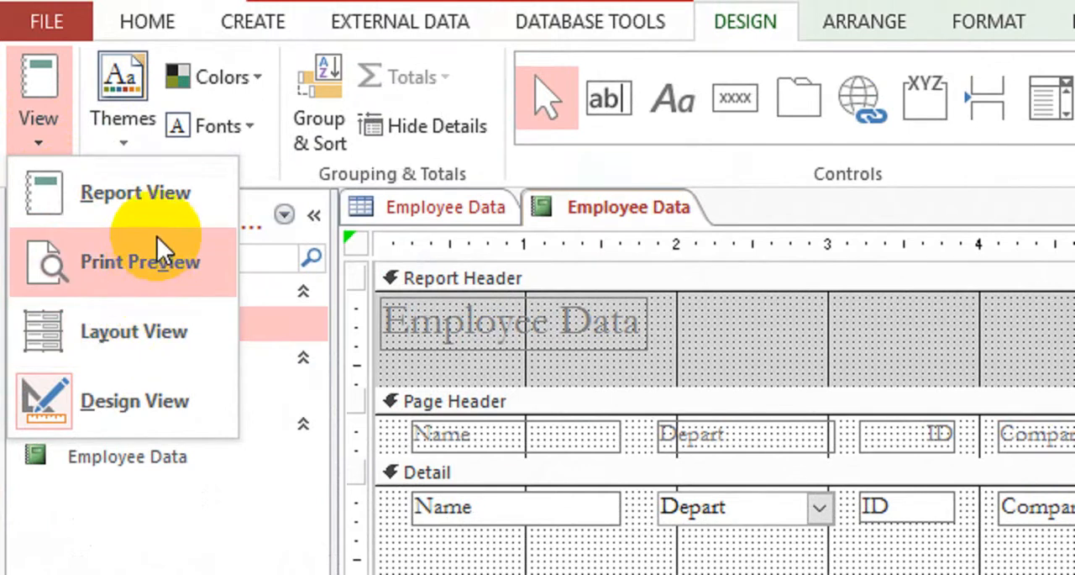
click(166, 209)
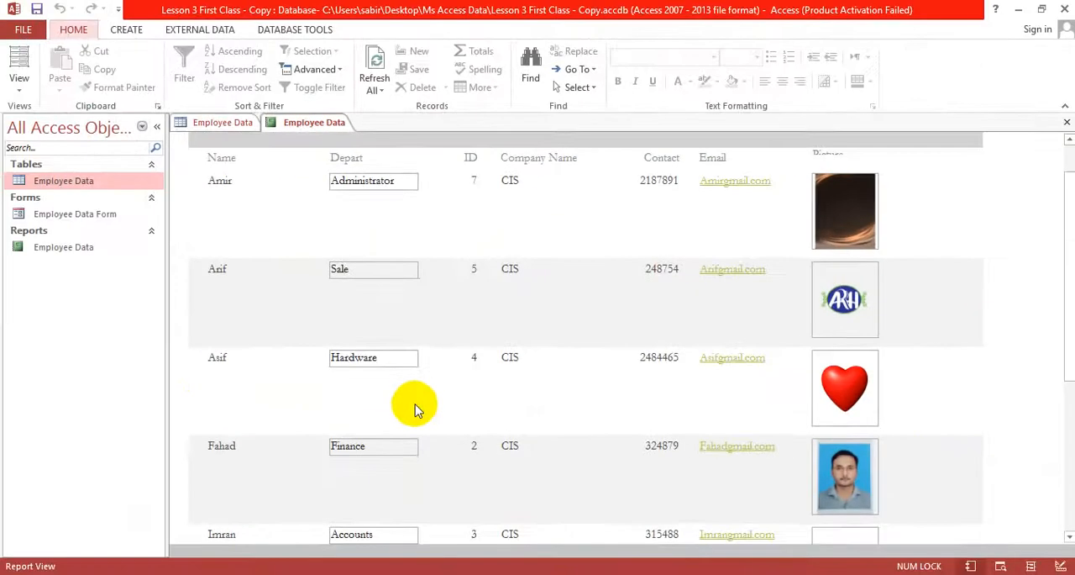
Step: Look through all employee records in the report to check the column layout and picture sizes
scroll(546, 395, down, 5)
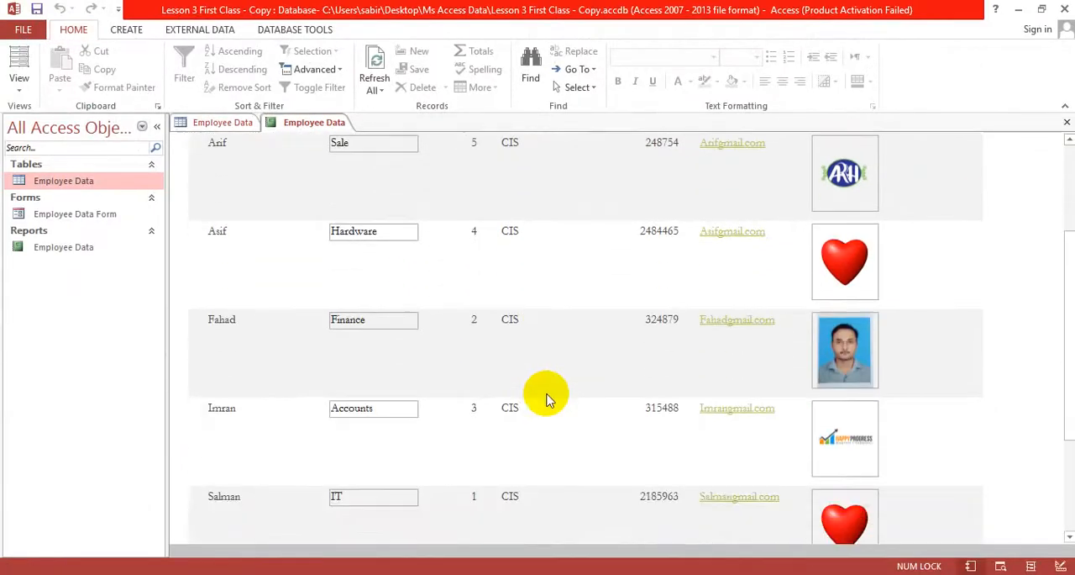
scroll(546, 395, down, 1)
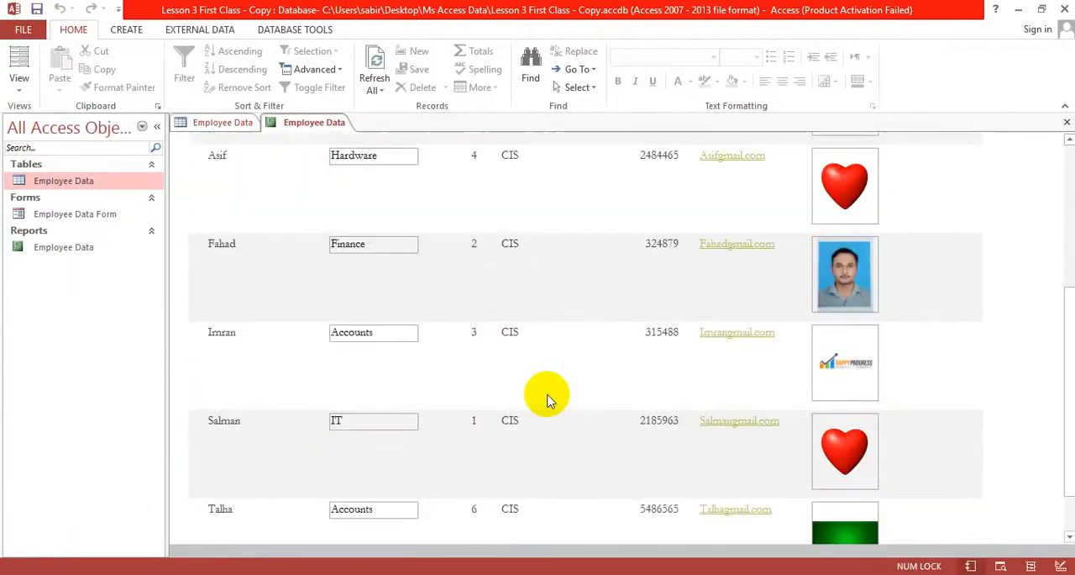
scroll(546, 395, up, 2)
scroll(546, 395, up, 3)
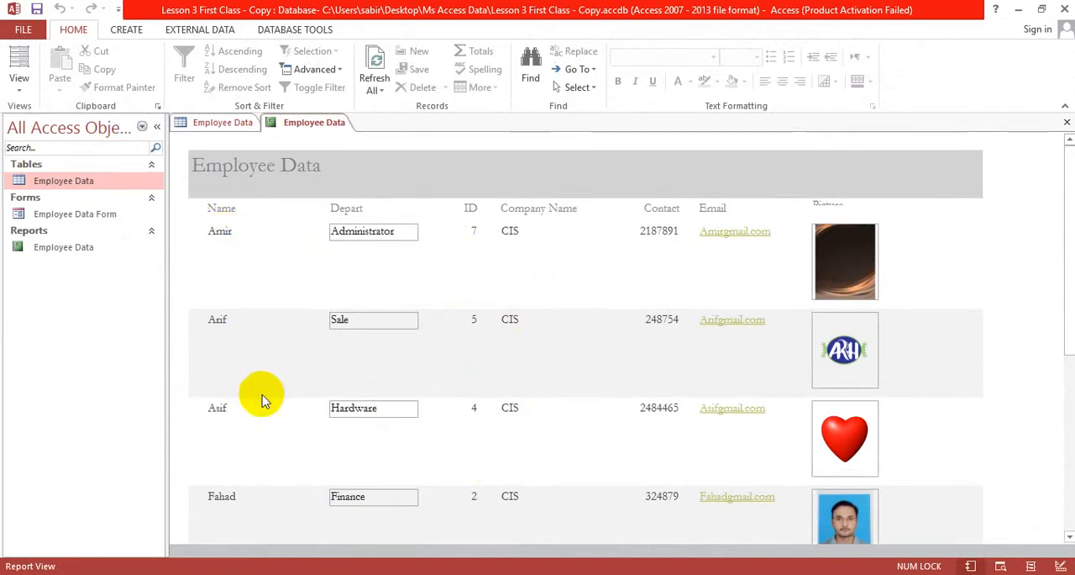
scroll(231, 256, down, 1)
scroll(225, 290, down, 1)
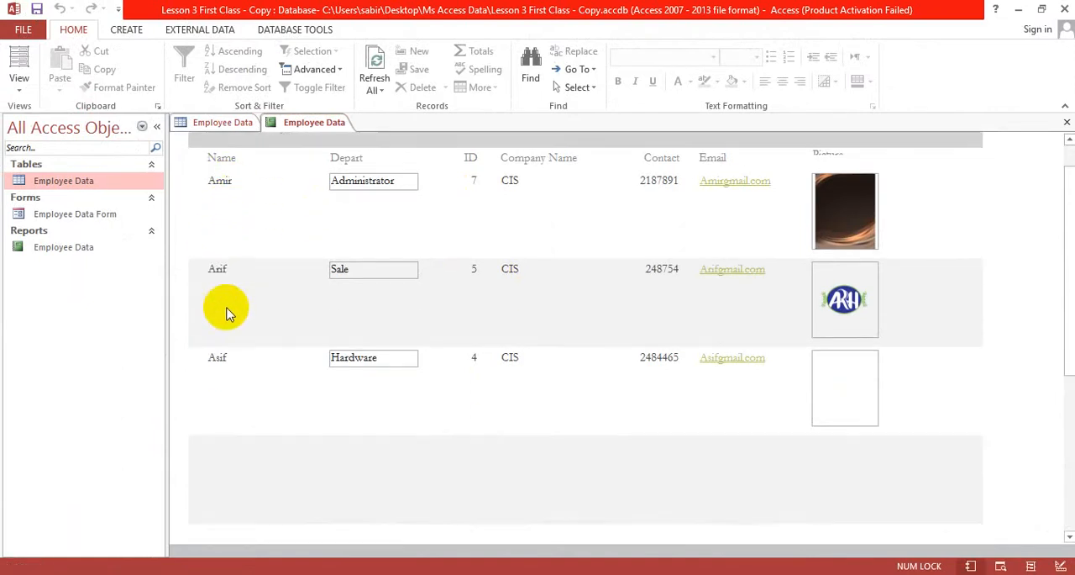
scroll(225, 308, down, 3)
scroll(227, 313, down, 1)
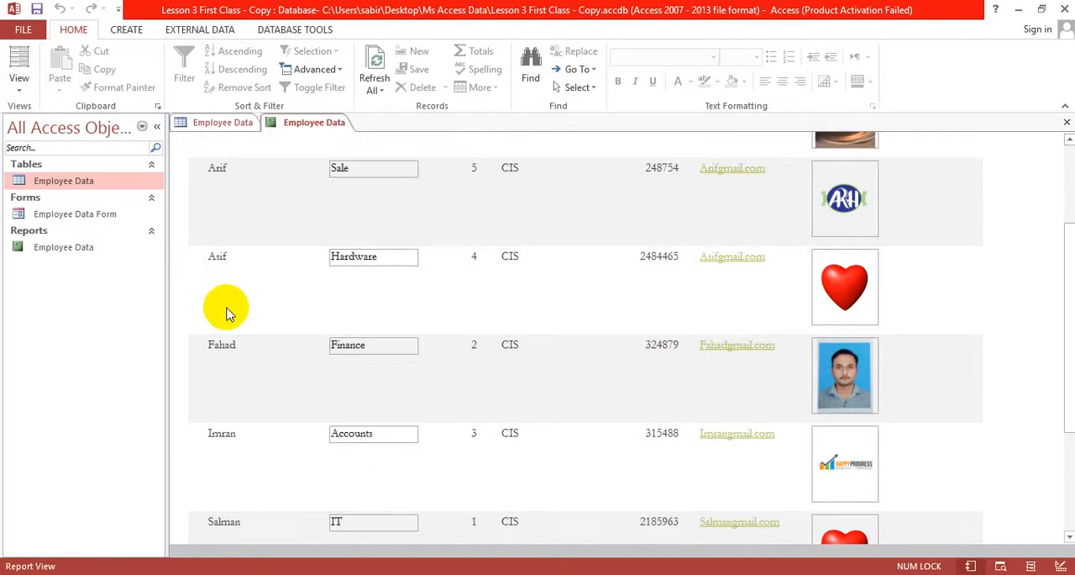
scroll(227, 312, down, 2)
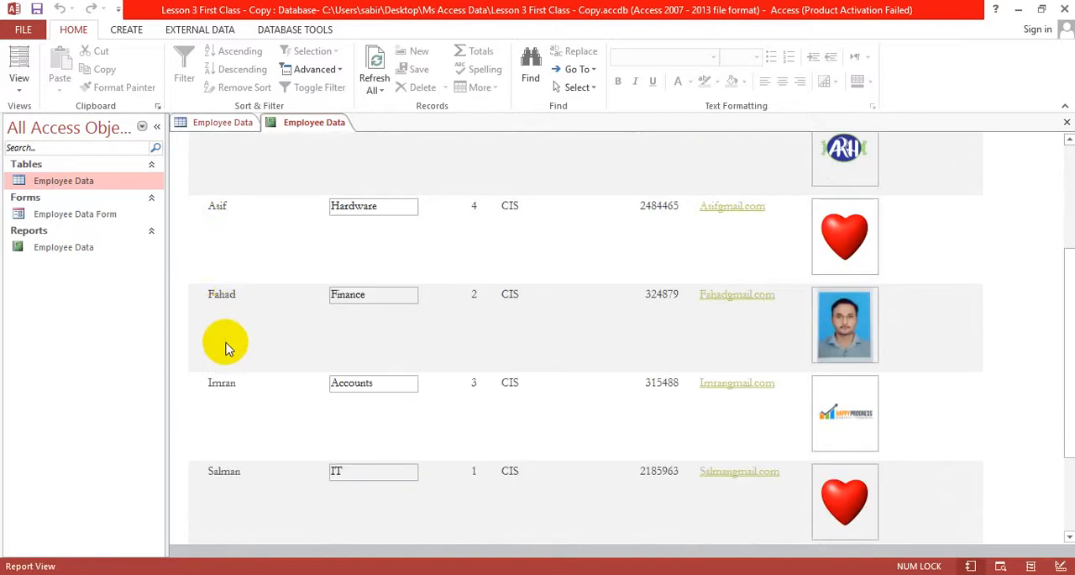
scroll(226, 346, down, 4)
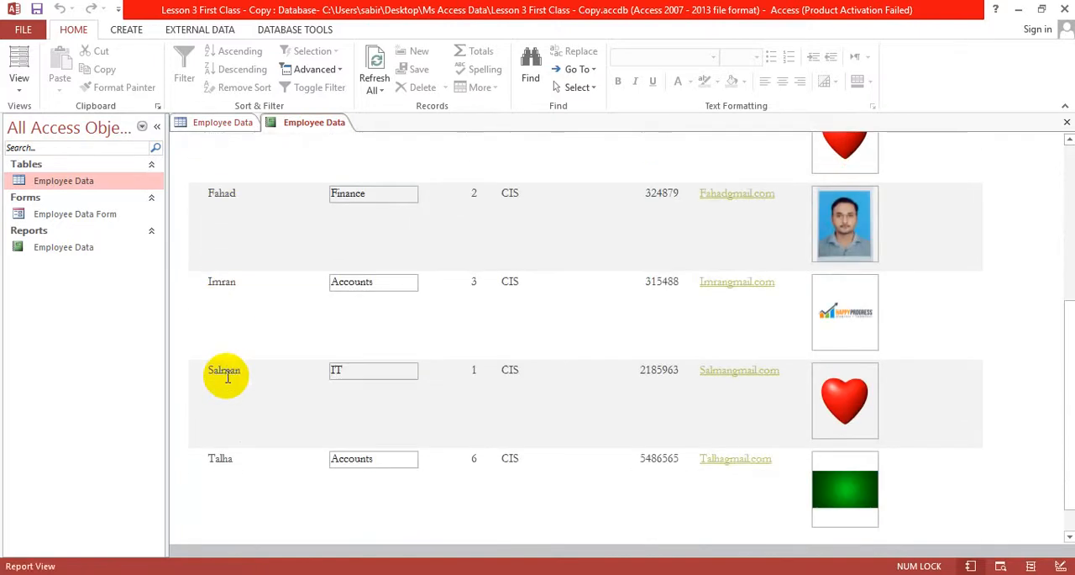
scroll(227, 377, down, 3)
scroll(225, 382, up, 10)
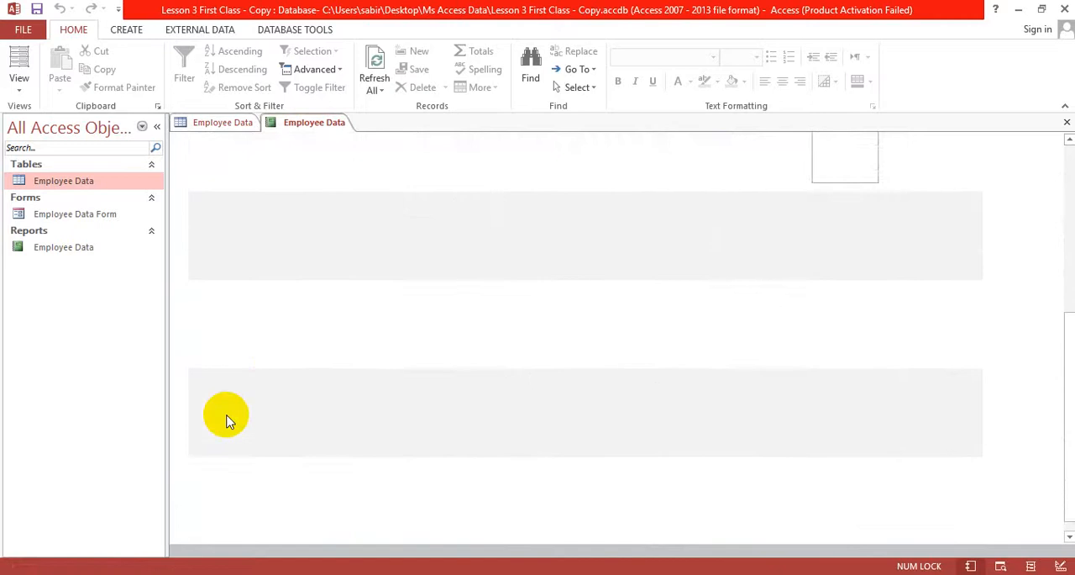
scroll(227, 417, up, 2)
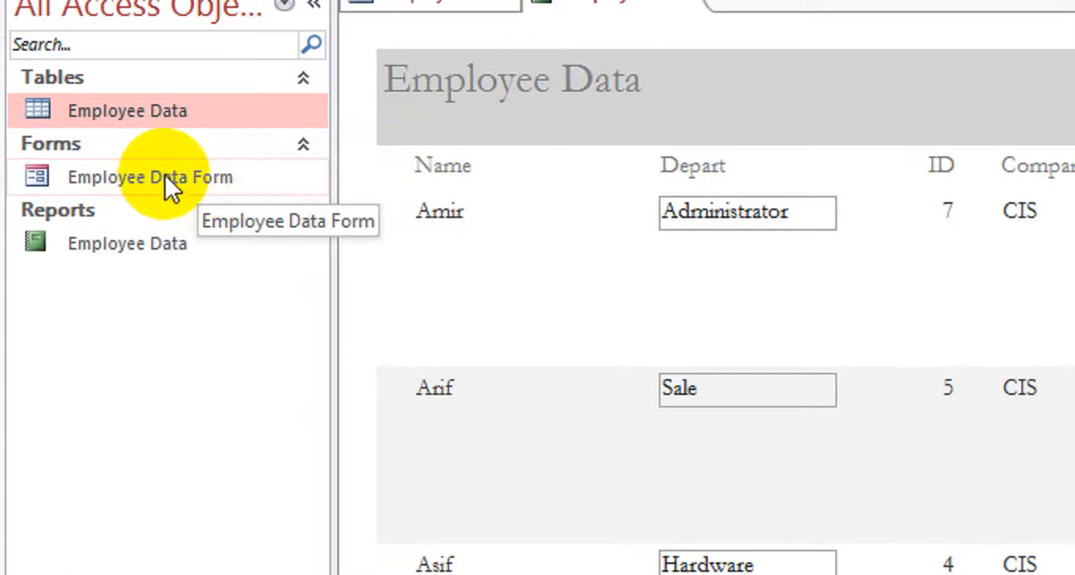
Step: Open Employee Data Form and switch it to Design View
double_click(164, 177)
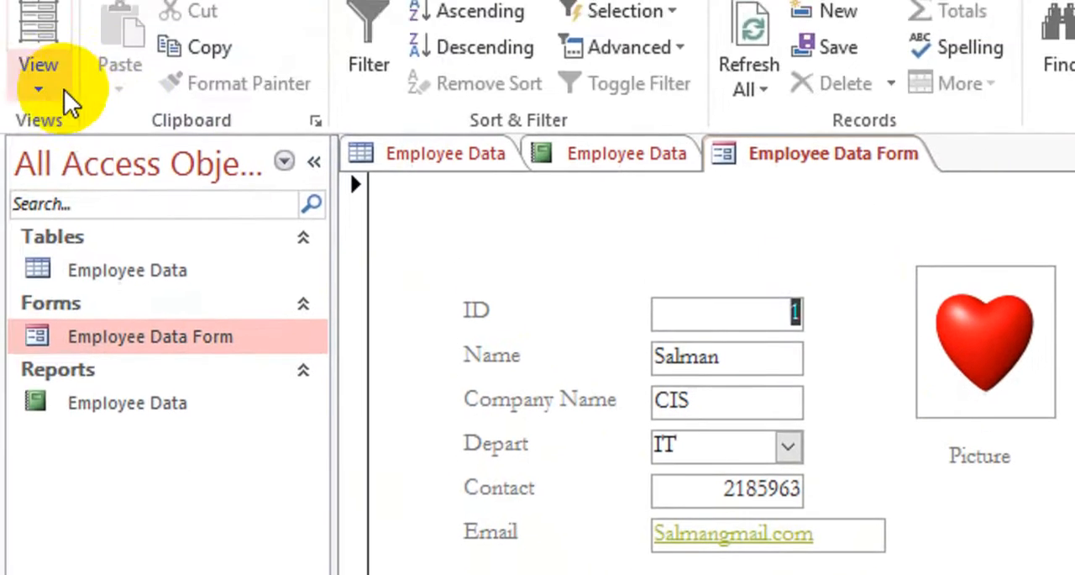
click(47, 95)
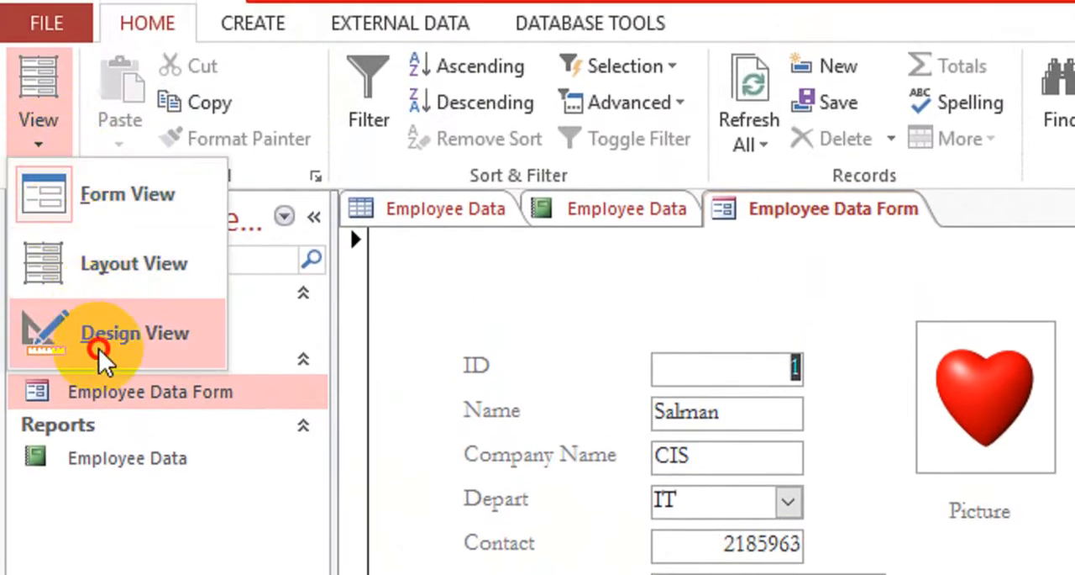
click(99, 350)
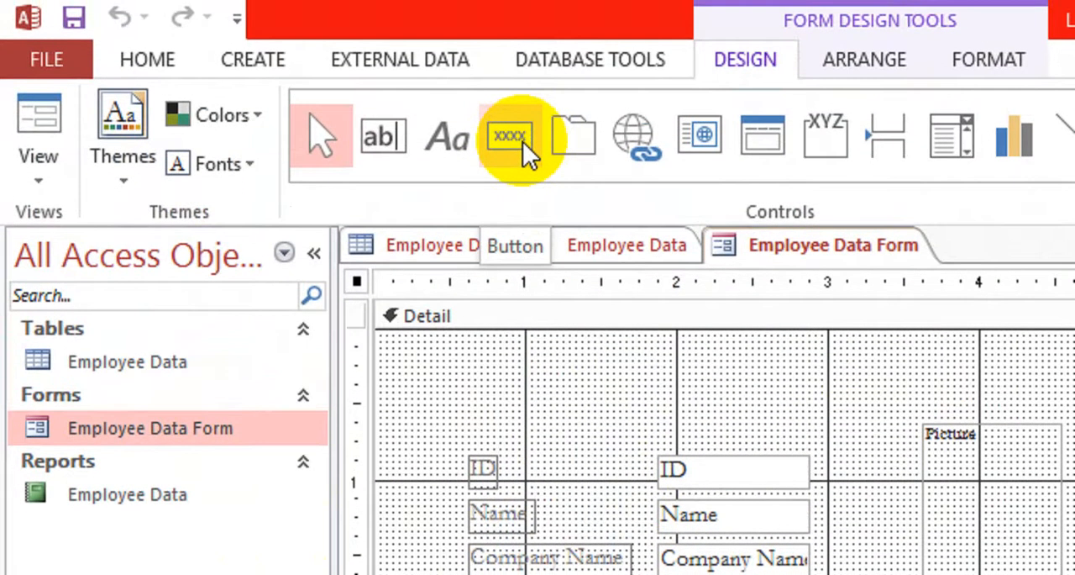
Step: Draw a command button about 2.4 inches wide and 0.4 inch high over the New Record button on the form
click(522, 141)
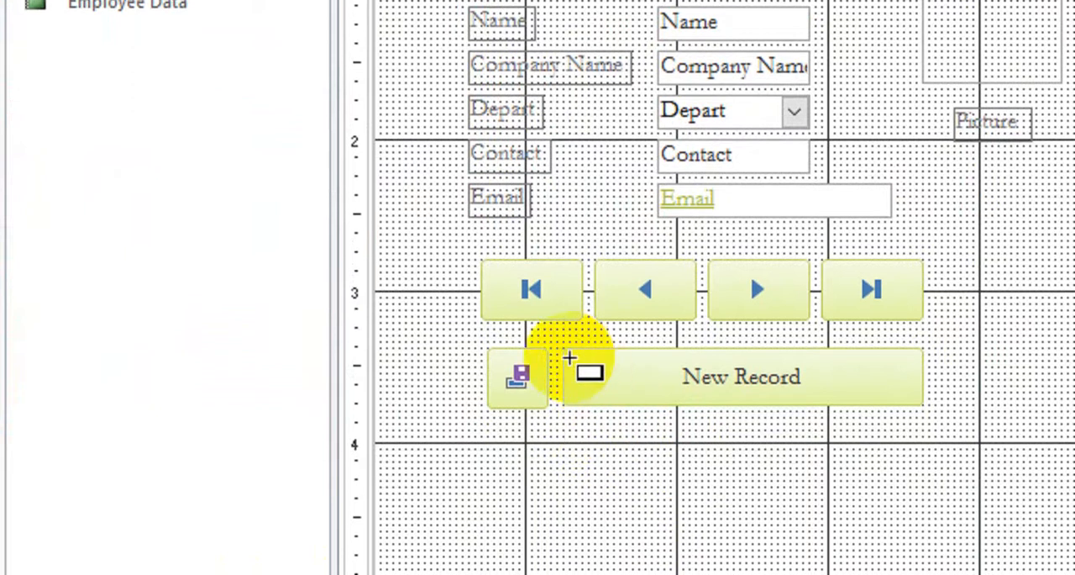
drag(565, 350, 919, 420)
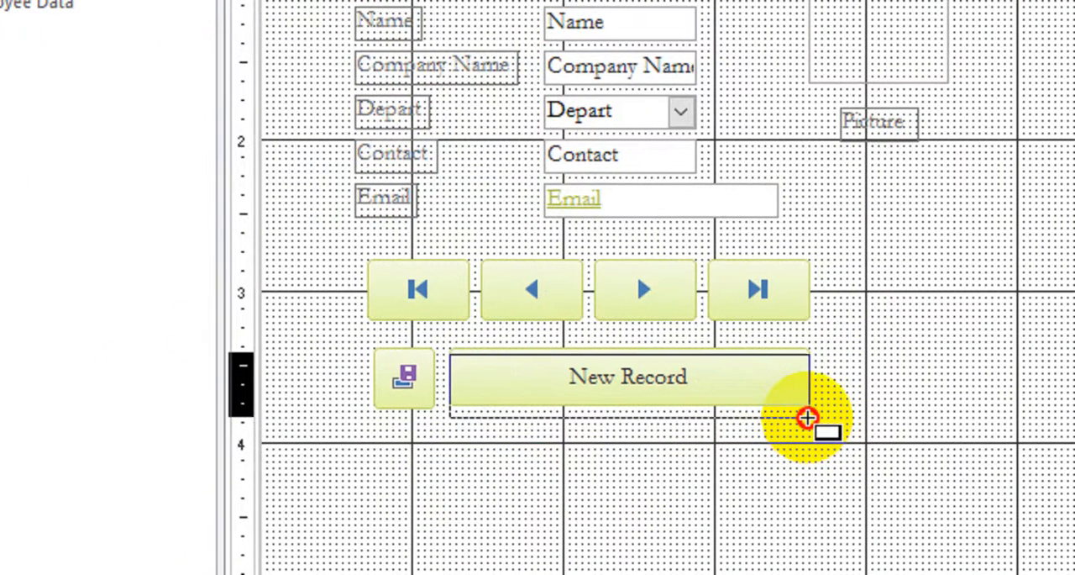
drag(807, 417, 806, 416)
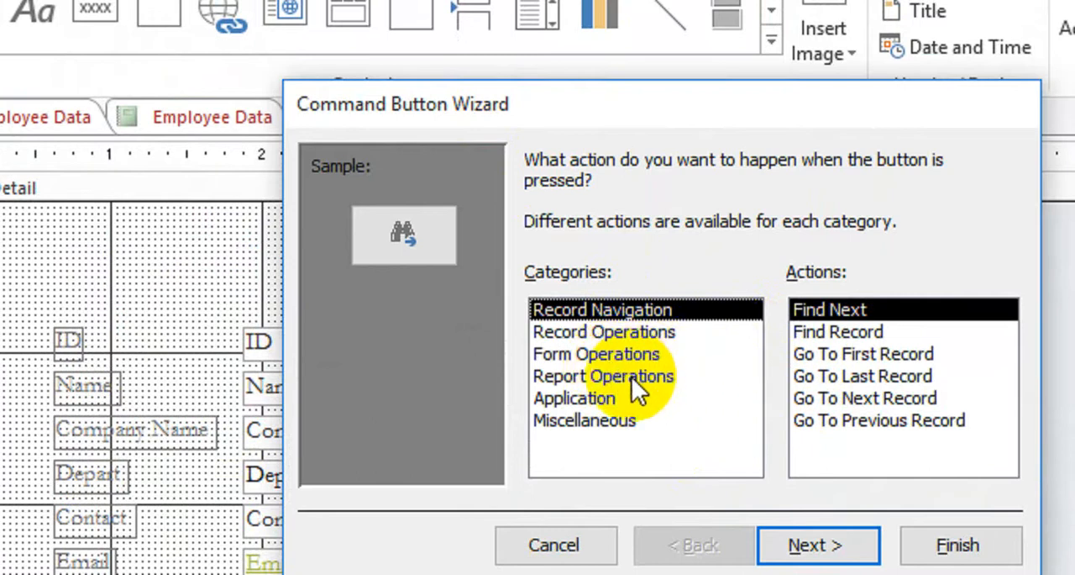
Step: Assign the Report Operations action Preview Report for the Employee Data report to the new command button and finish its wizard
click(632, 376)
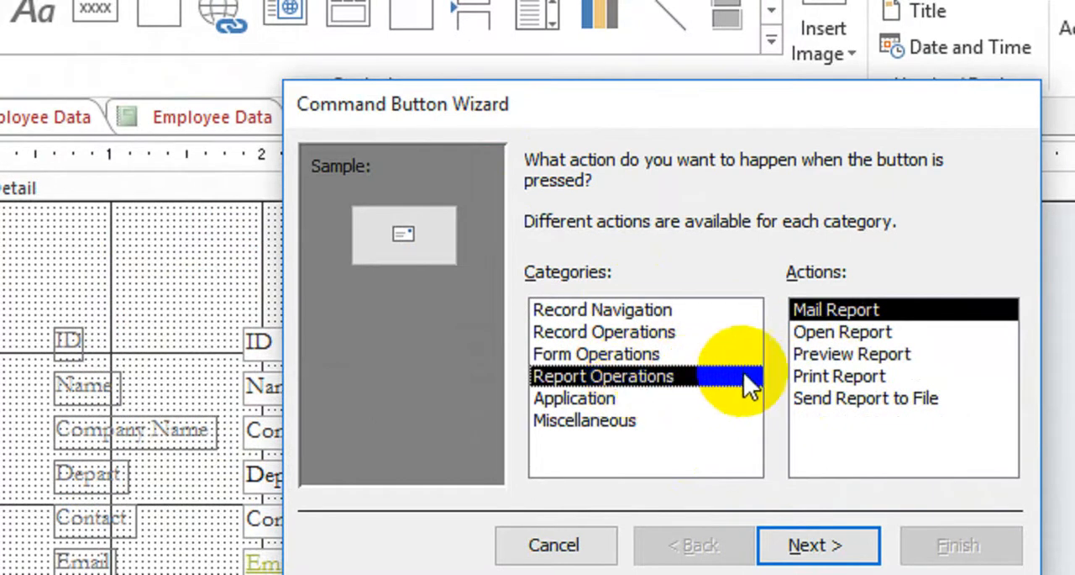
click(833, 307)
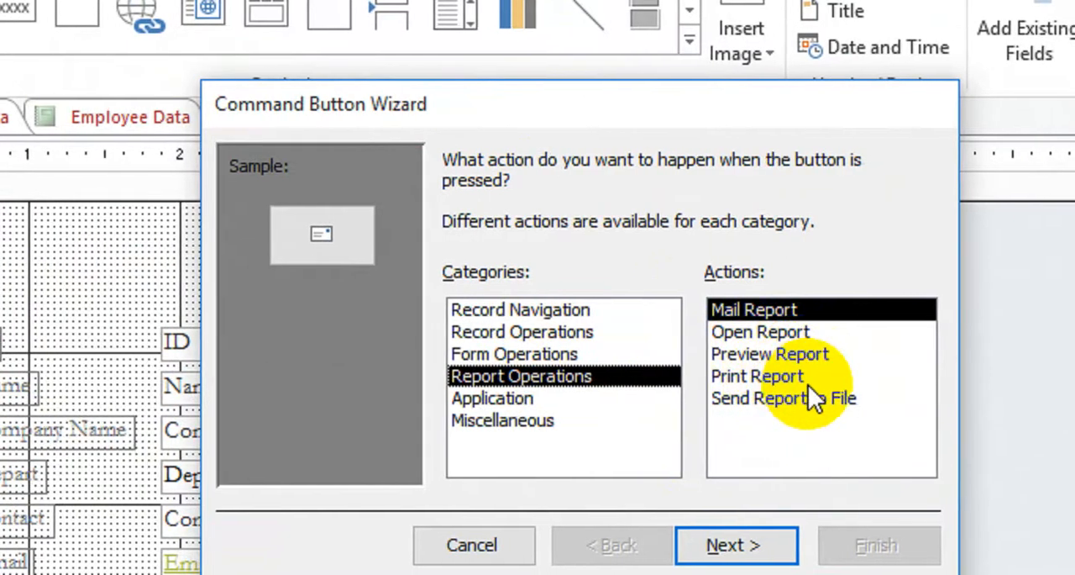
click(751, 352)
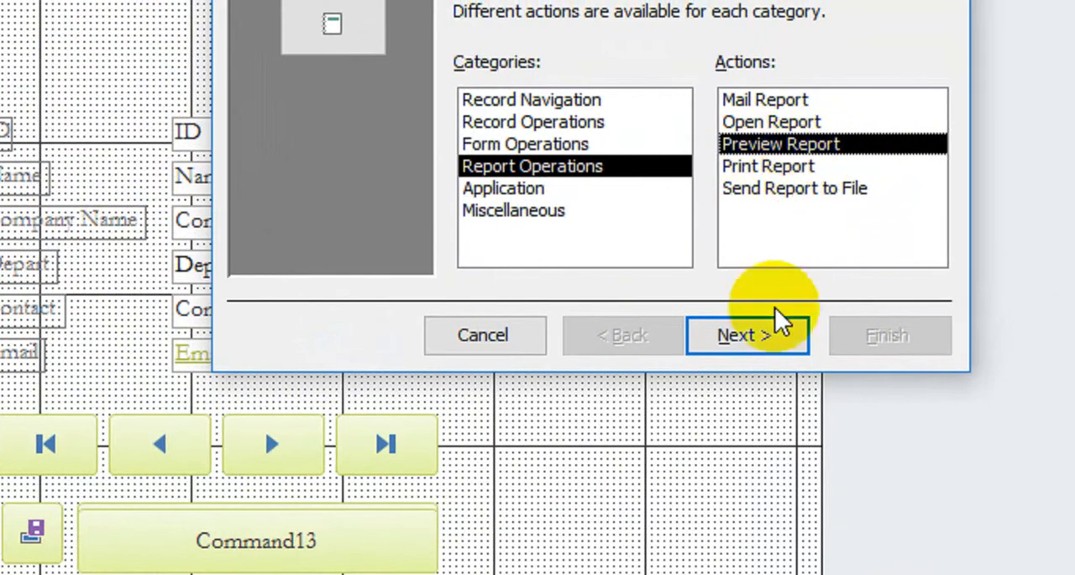
click(773, 340)
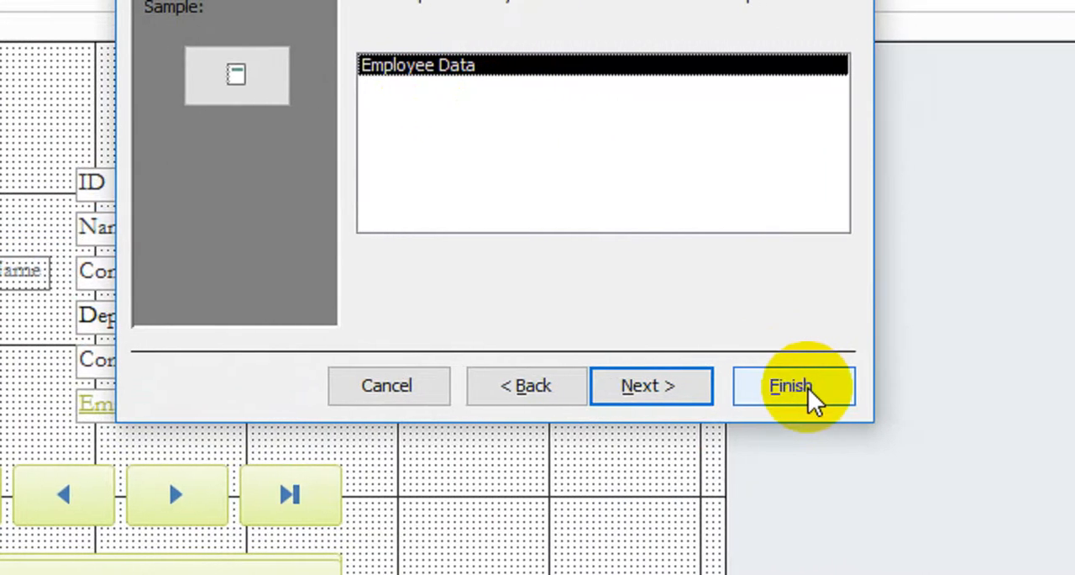
click(794, 386)
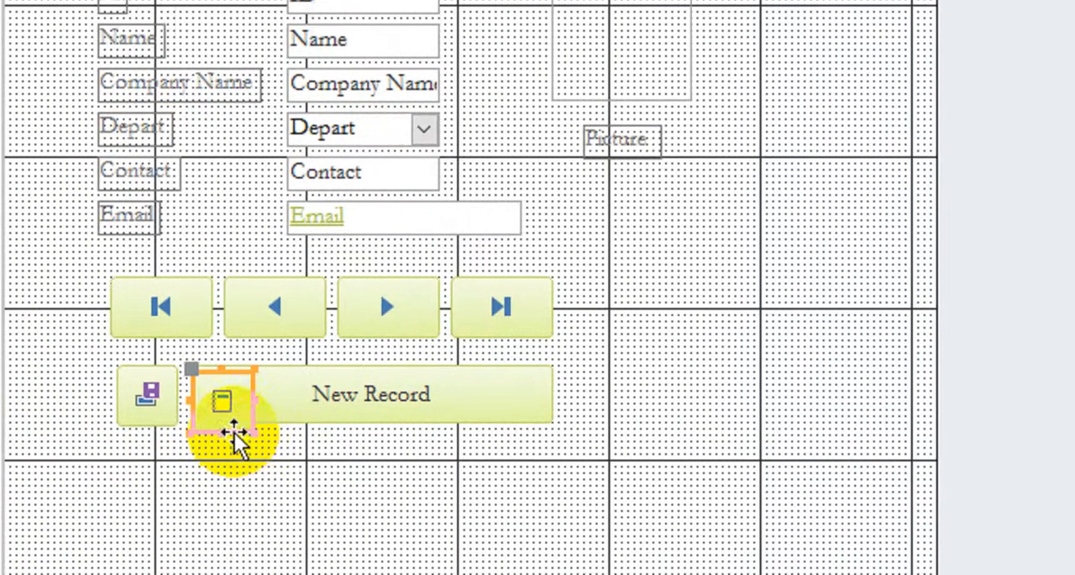
Step: Move the report preview button to the left of the save record button and show the form in Form View
drag(235, 437, 319, 505)
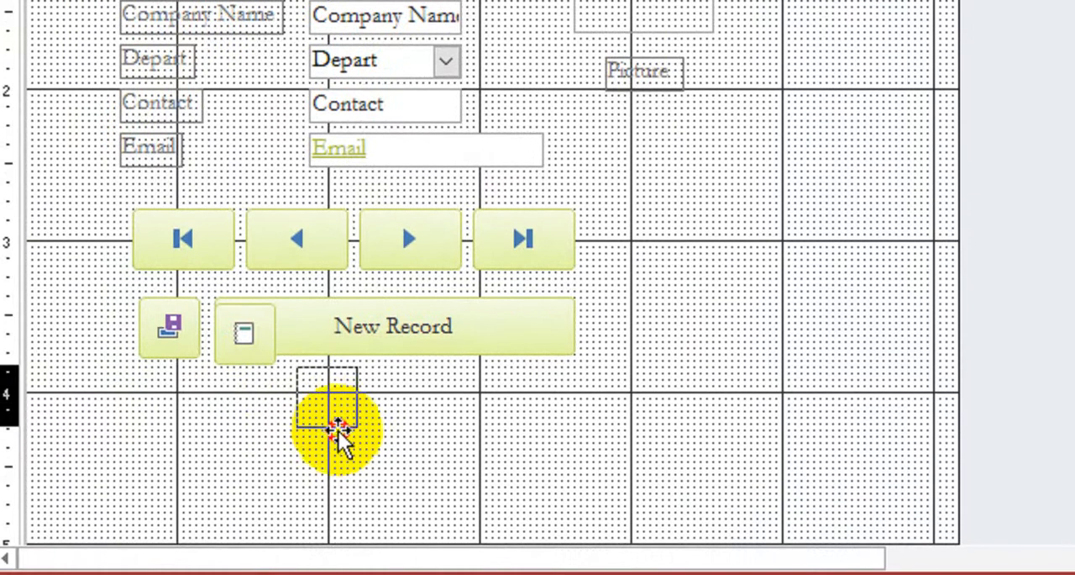
drag(337, 426, 124, 357)
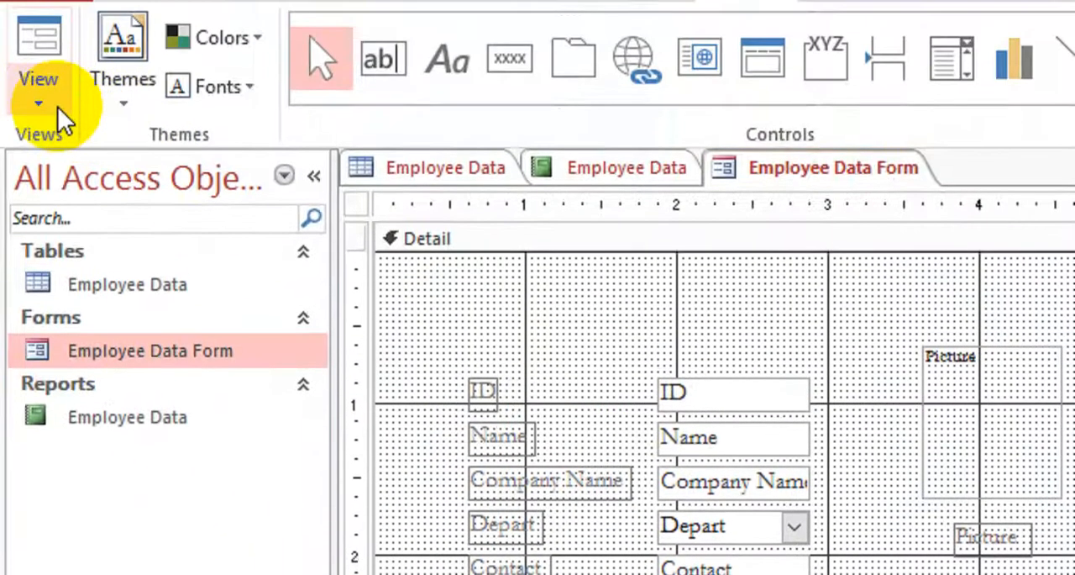
click(55, 107)
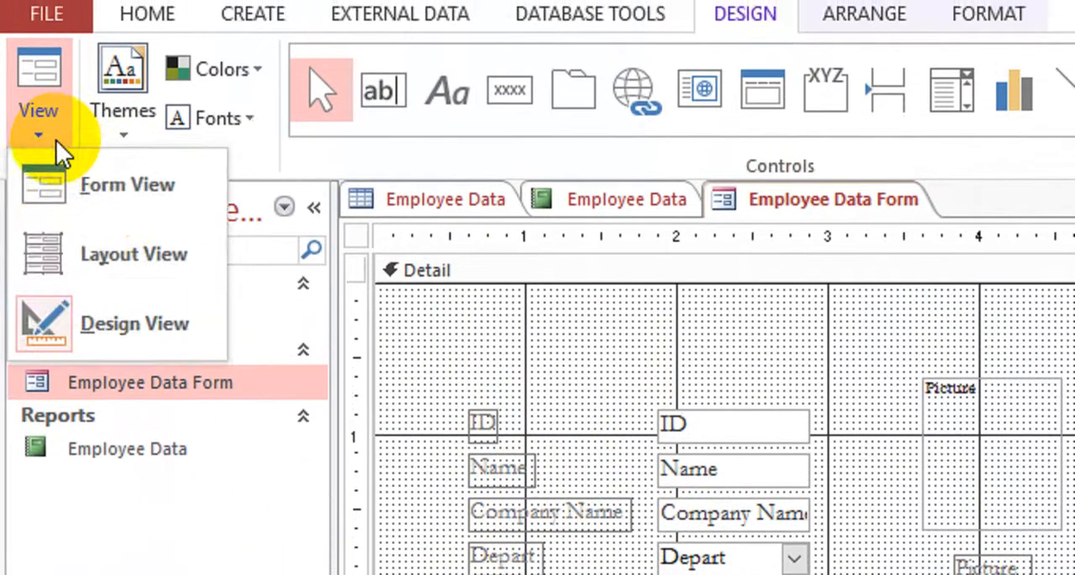
click(111, 196)
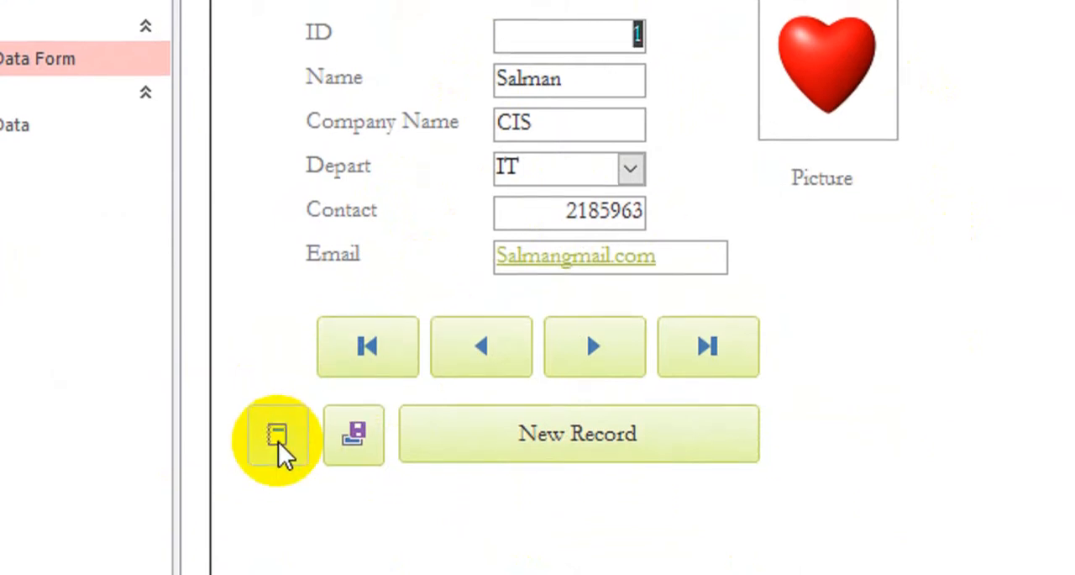
Step: Test the form's report preview button and look over the first page of the Employee Data report
click(278, 454)
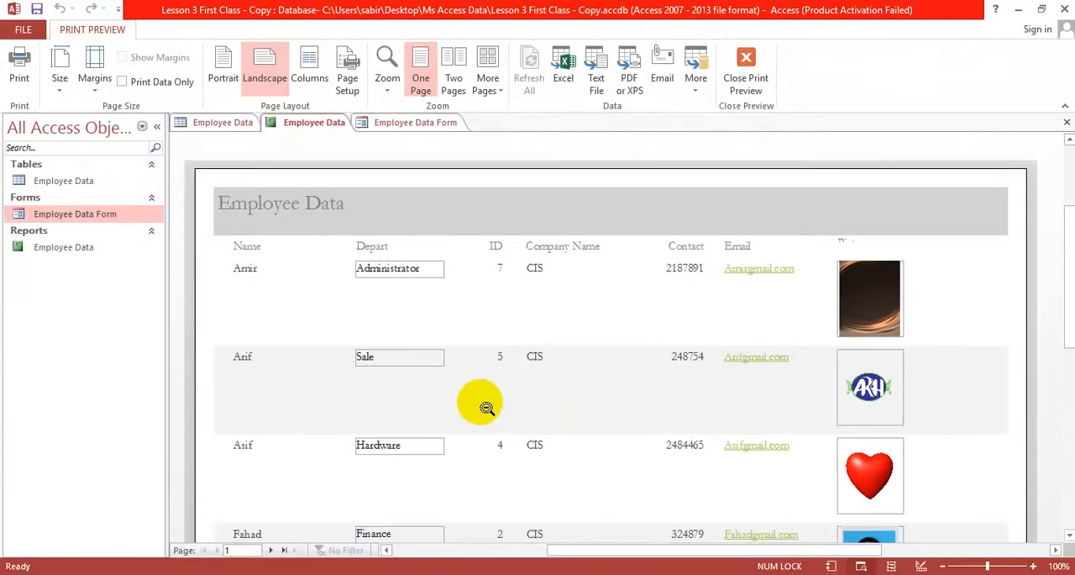
scroll(486, 407, down, 5)
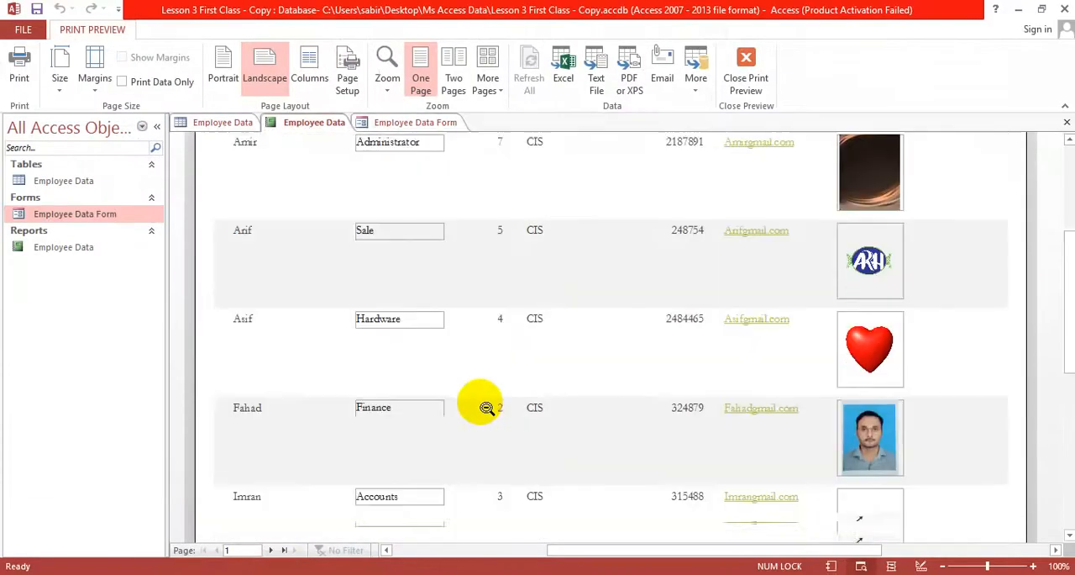
scroll(486, 407, up, 3)
scroll(487, 407, up, 3)
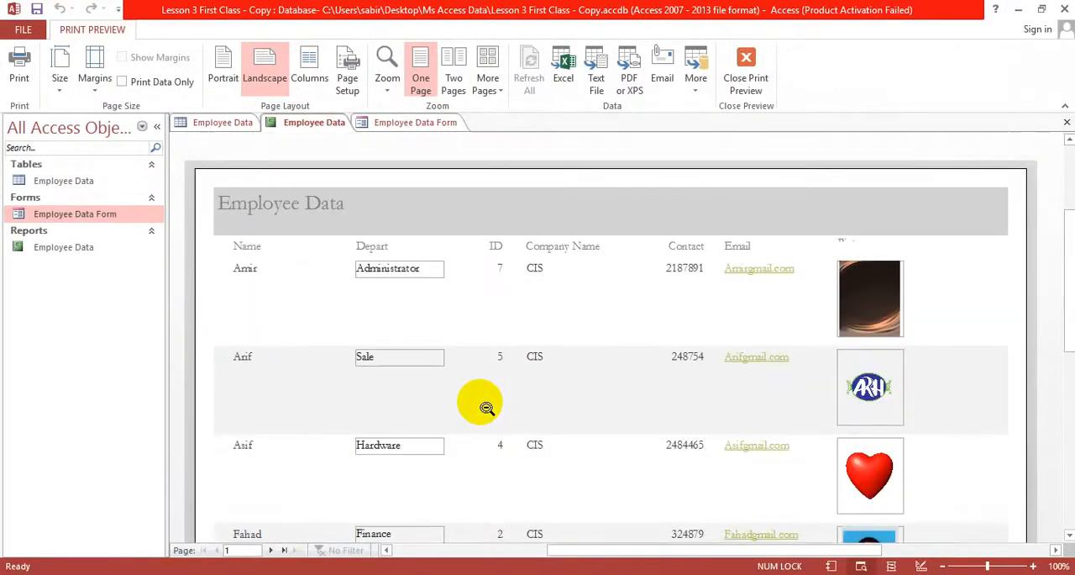
scroll(486, 407, down, 4)
scroll(486, 407, down, 3)
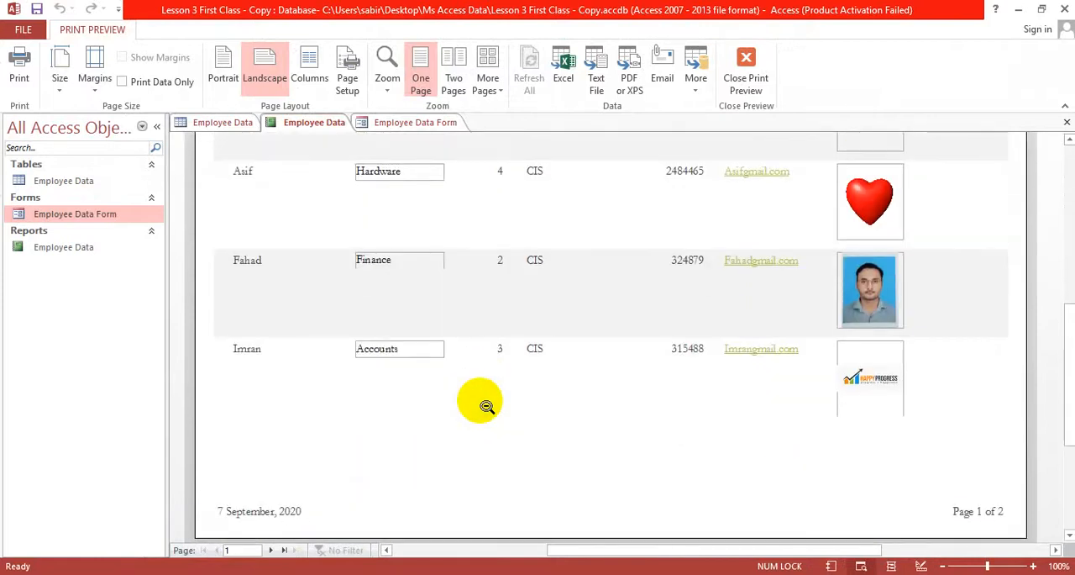
Step: View the report's print options without printing, and return to Employee Data Form after checking the preview
key(ctrl+p)
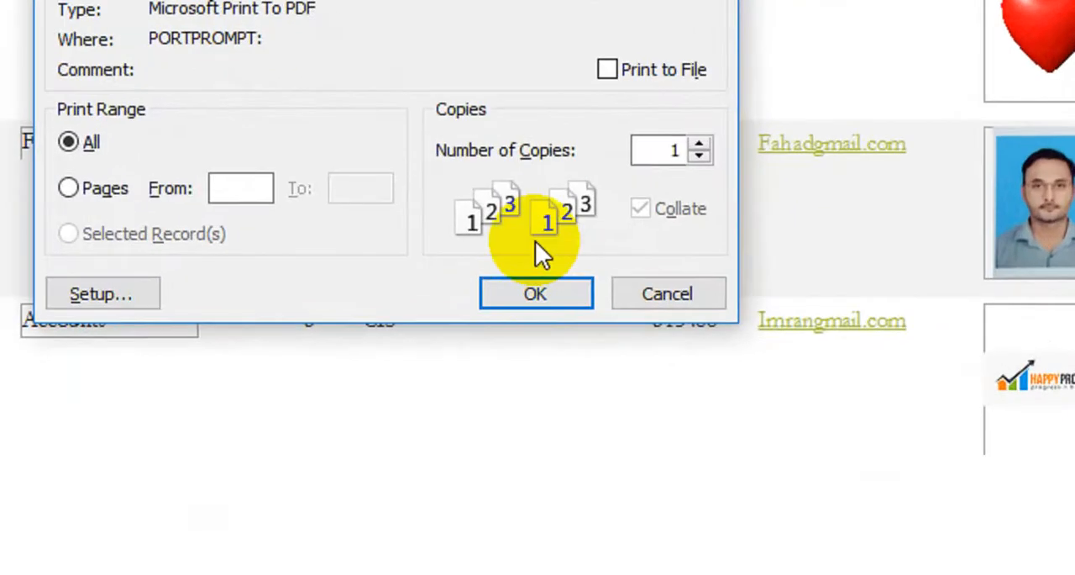
click(664, 298)
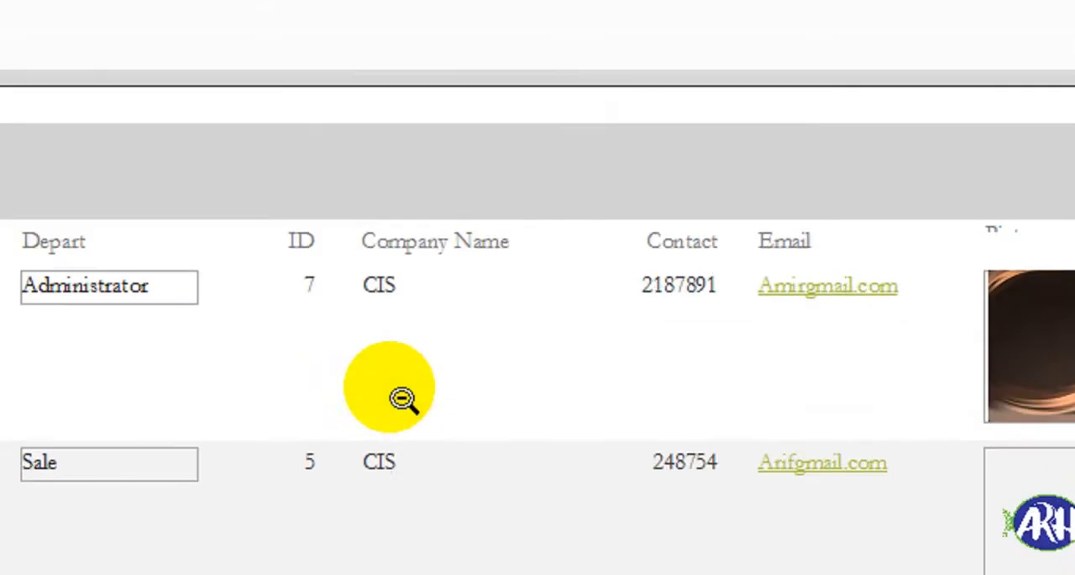
scroll(286, 440, down, 4)
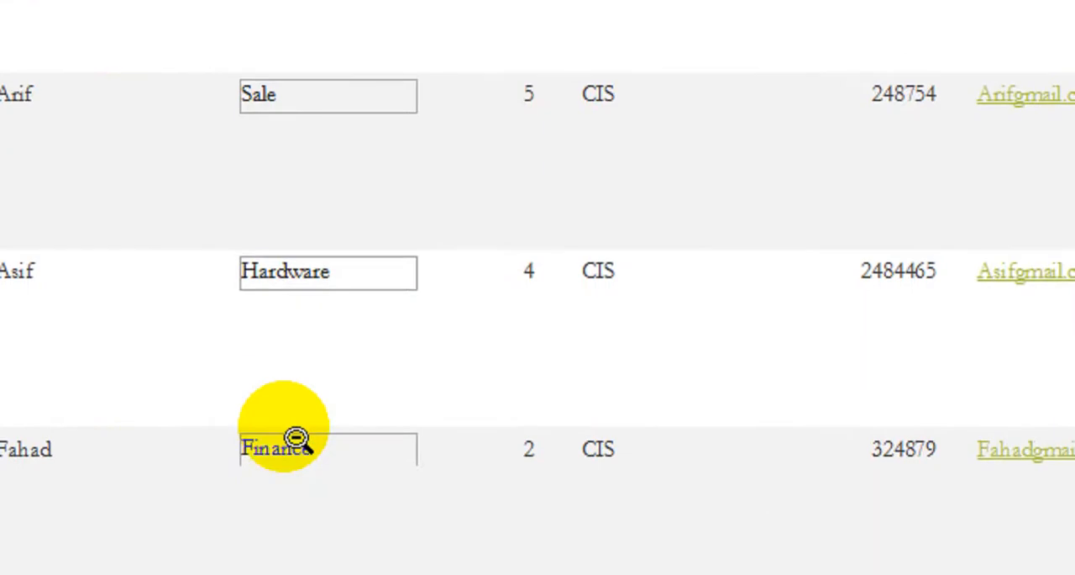
scroll(298, 438, down, 1)
scroll(299, 437, up, 5)
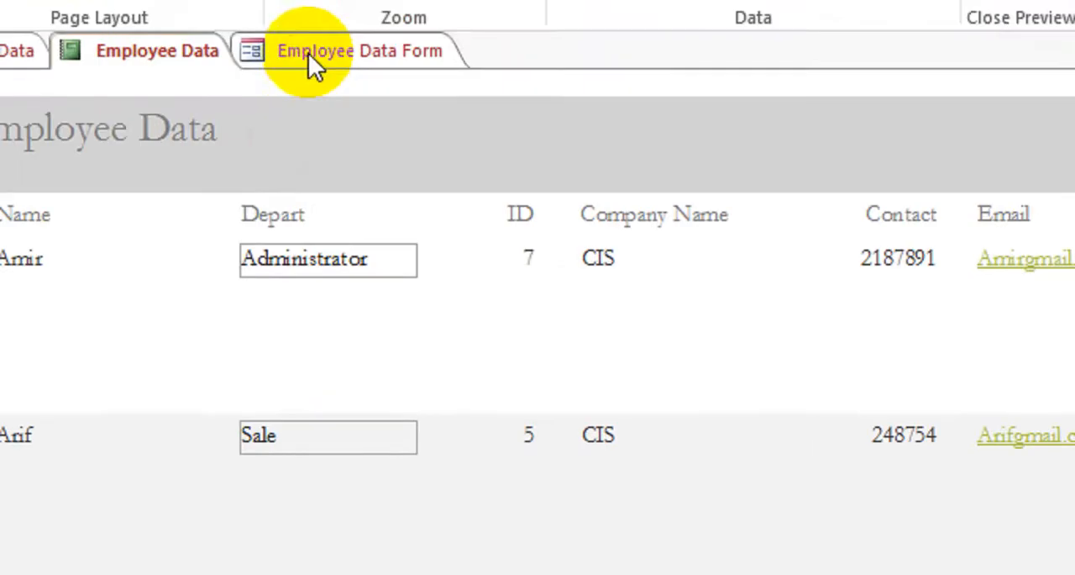
click(308, 53)
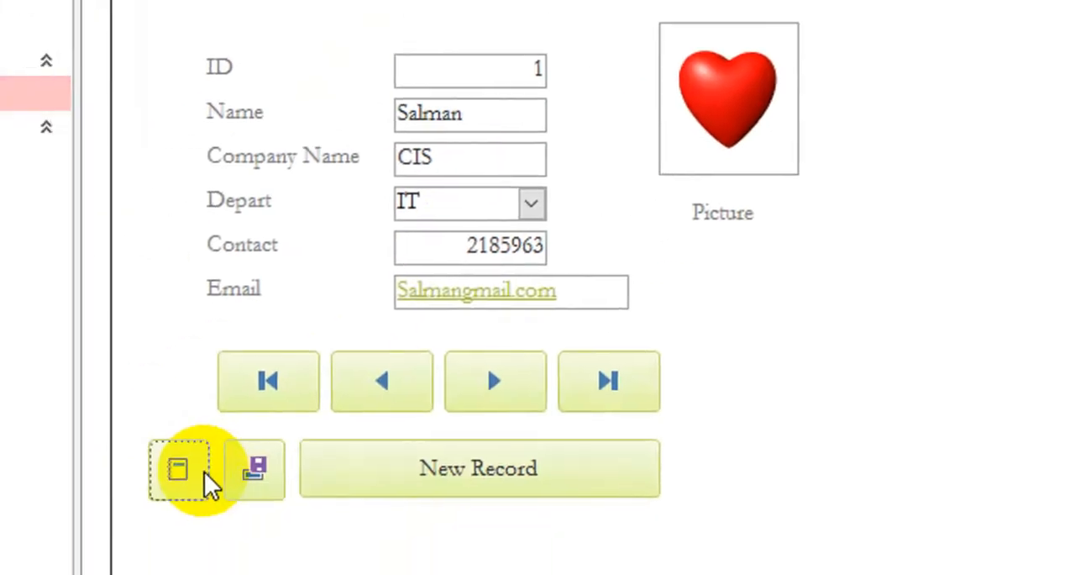